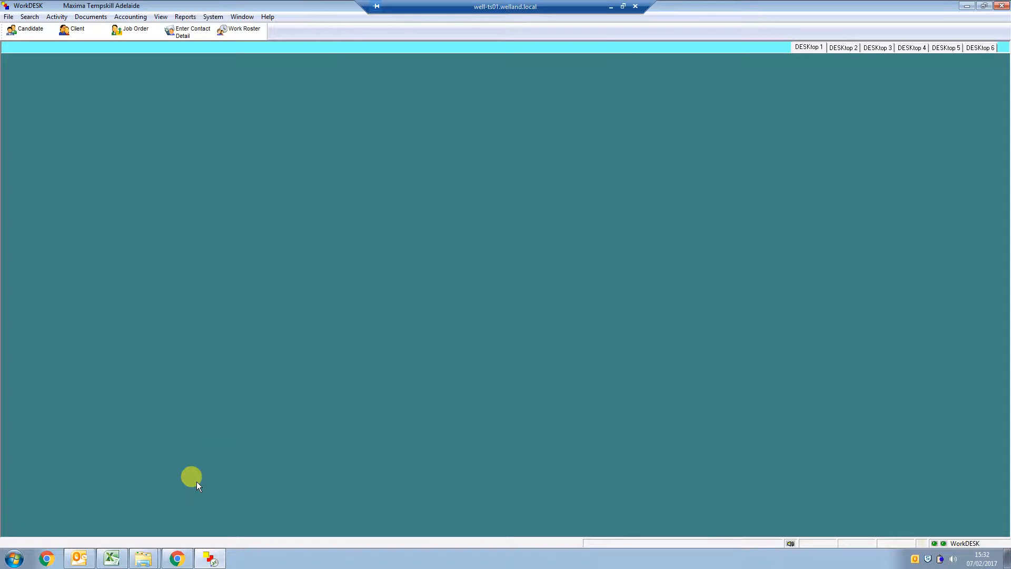
Switch to the Excel rate spreadsheet and examine the transport worker pay and chargeout rates across the overtime, Saturday and shift columns
click(108, 561)
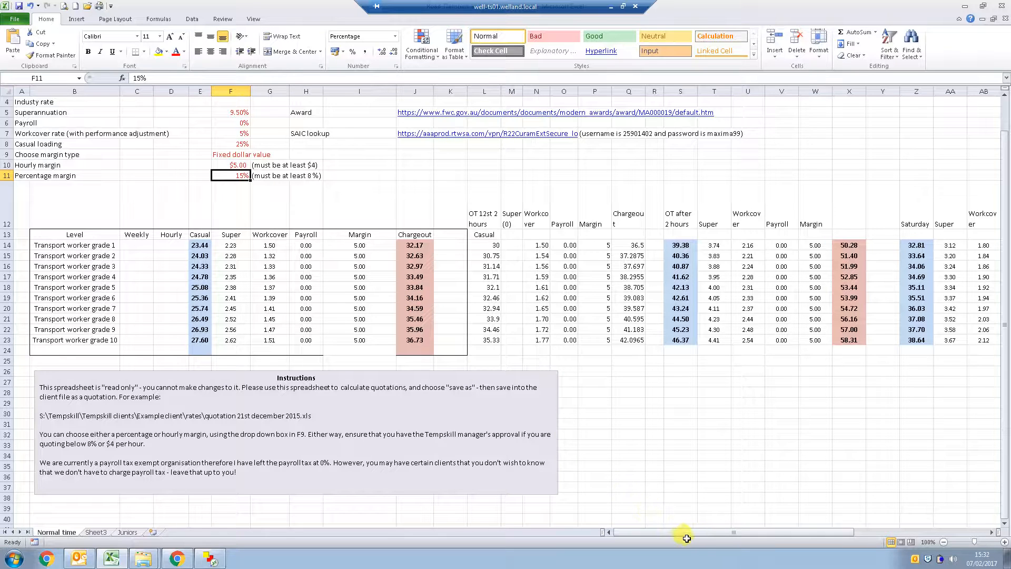
drag(700, 532, 770, 540)
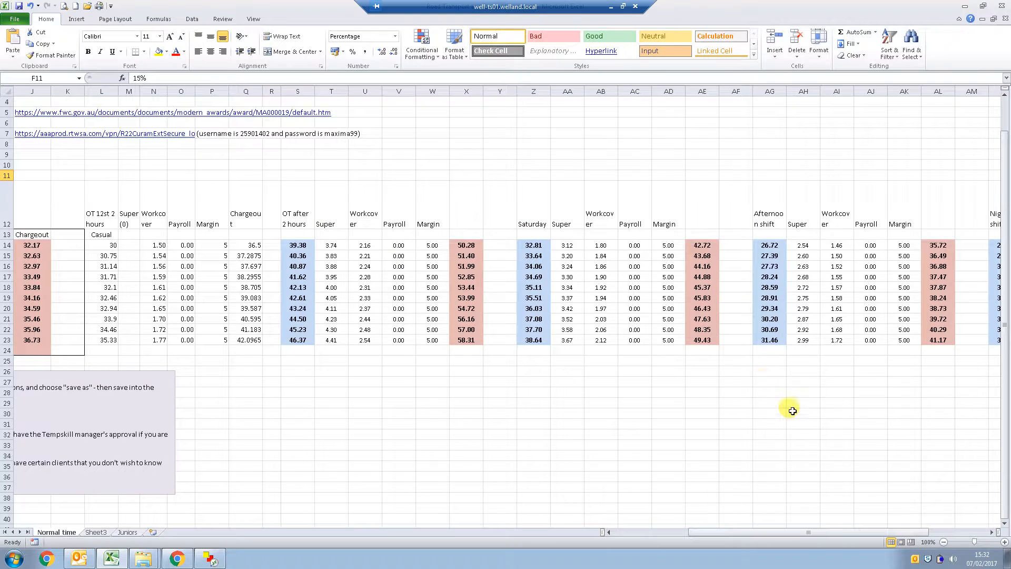
drag(840, 533, 703, 529)
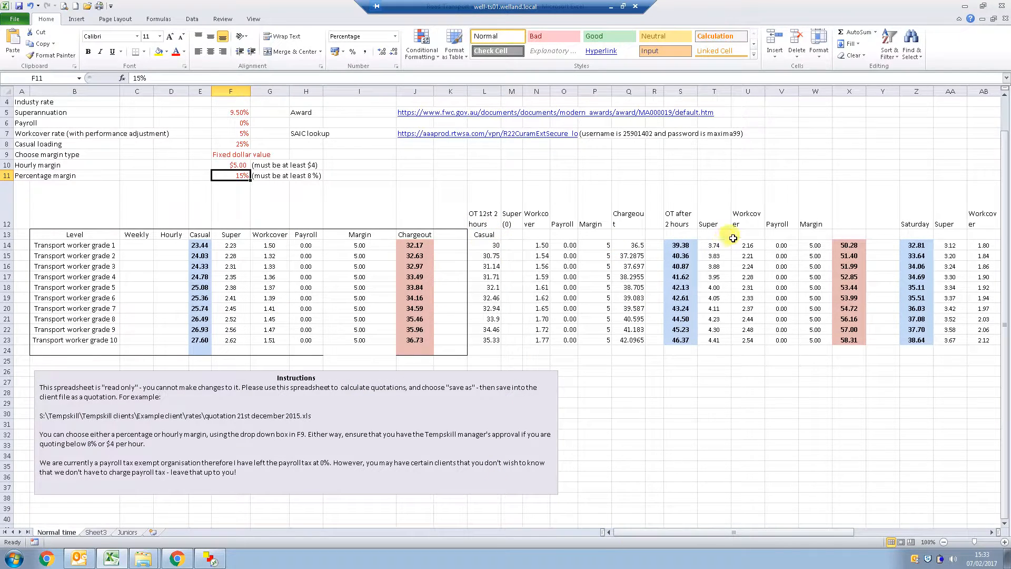
Switch to WorkDESK and open the form for adding a Rate Book Template in Miscellaneous Maintenance
click(225, 558)
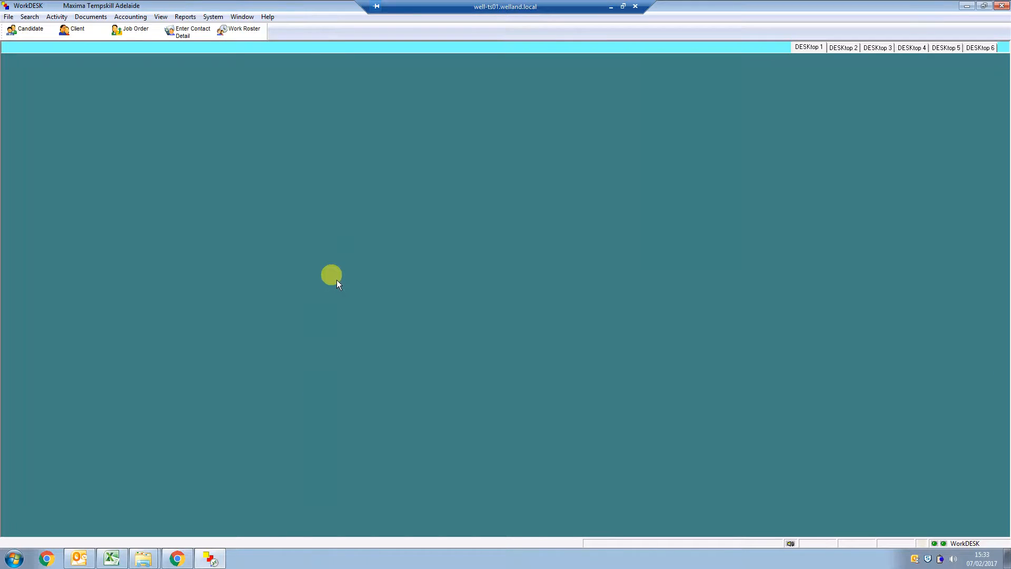
click(217, 18)
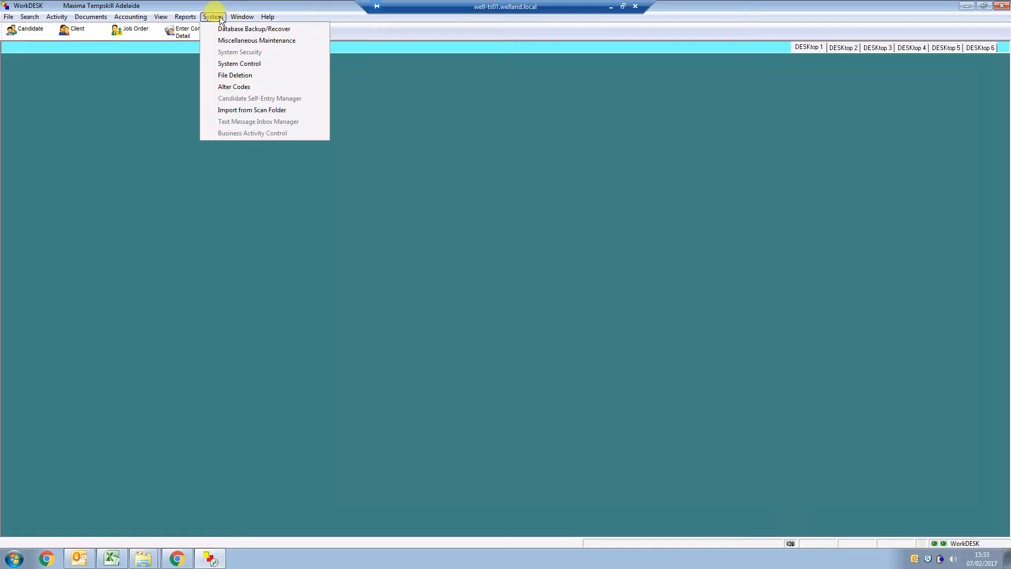
click(232, 41)
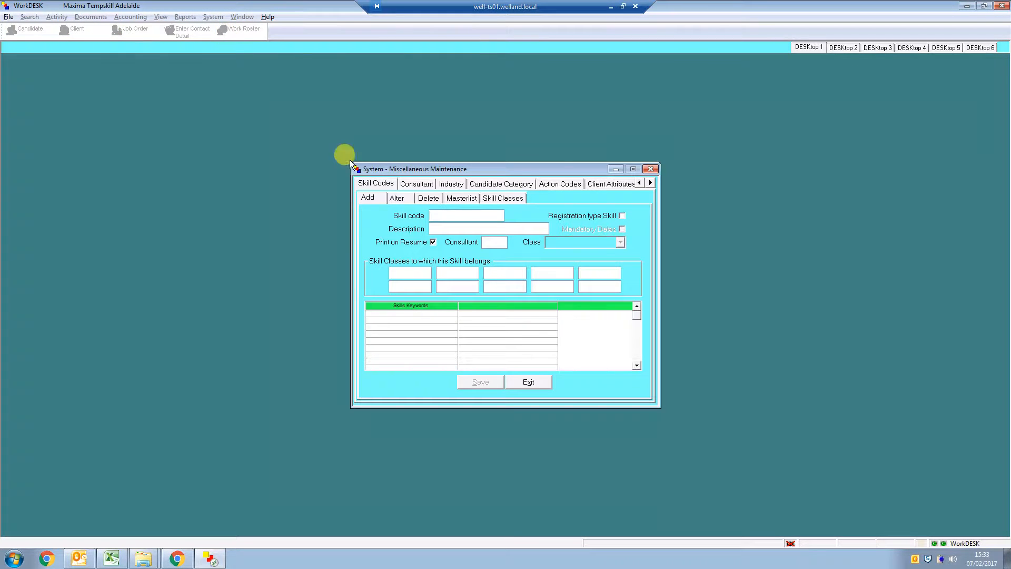
click(650, 183)
click(651, 183)
click(651, 182)
click(651, 183)
click(602, 183)
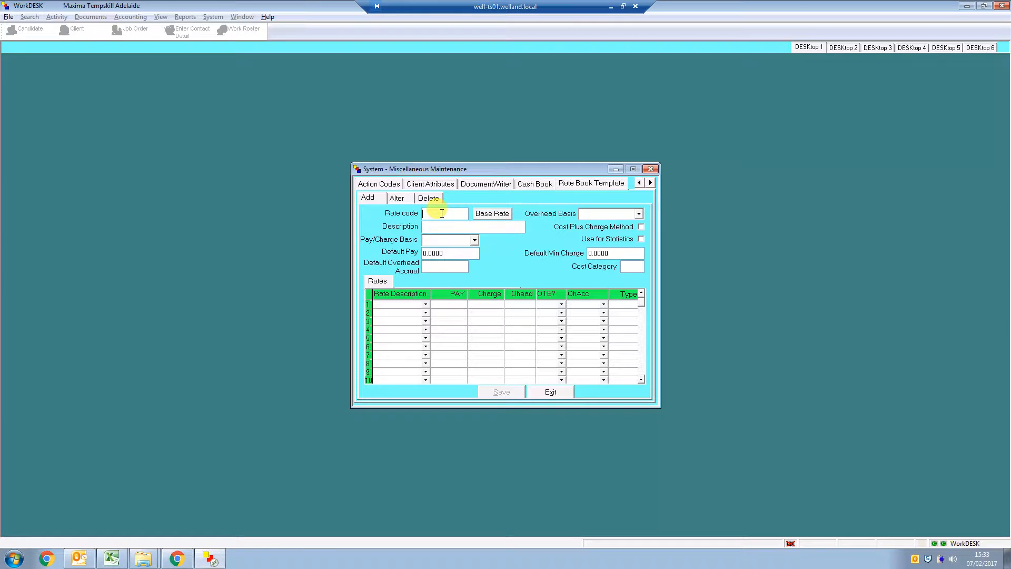
Enter GR217 as the new template's rate code and keep Rate Book % as the overhead basis
text(GR)
text(217)
click(441, 228)
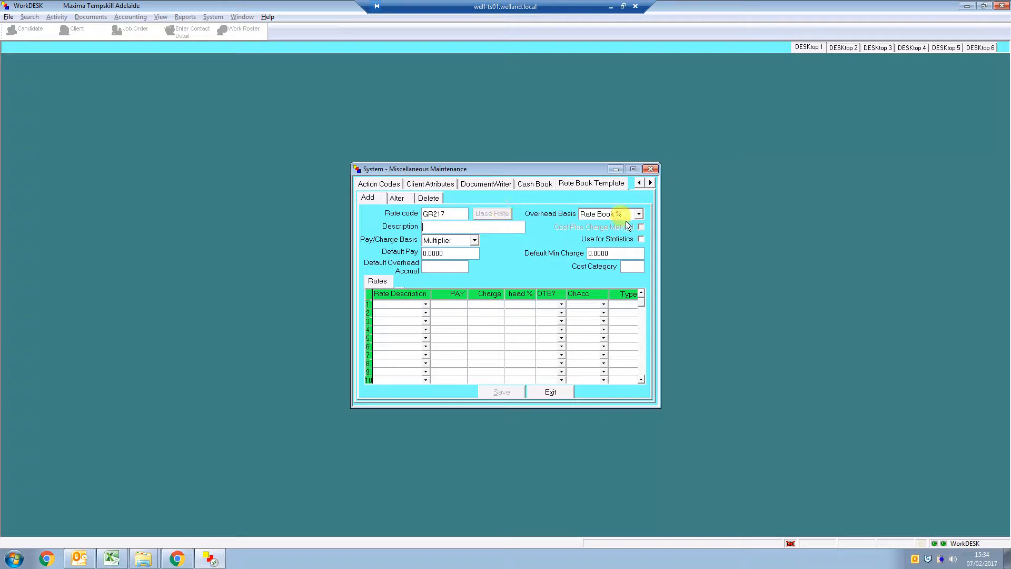
click(640, 214)
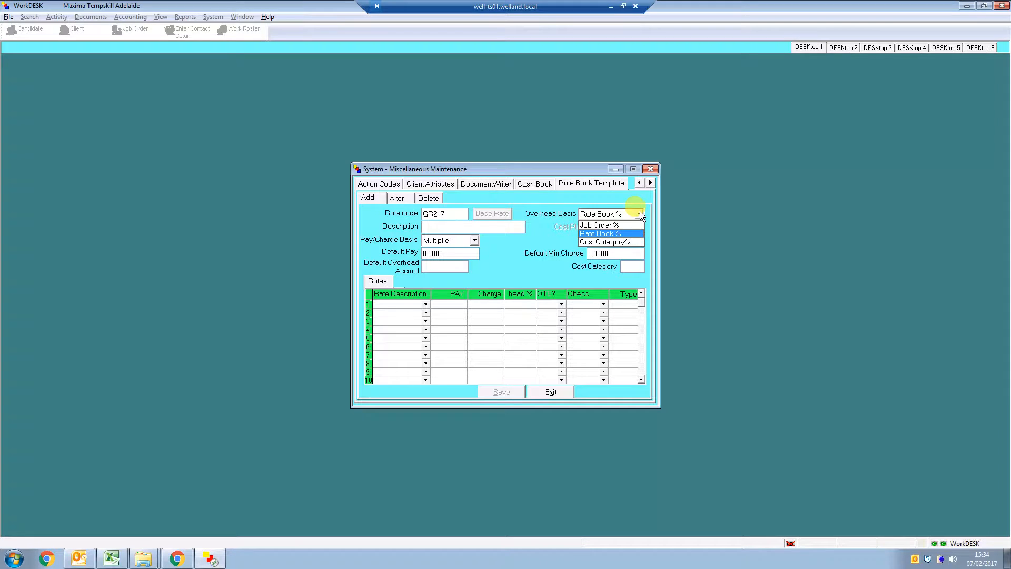
click(640, 215)
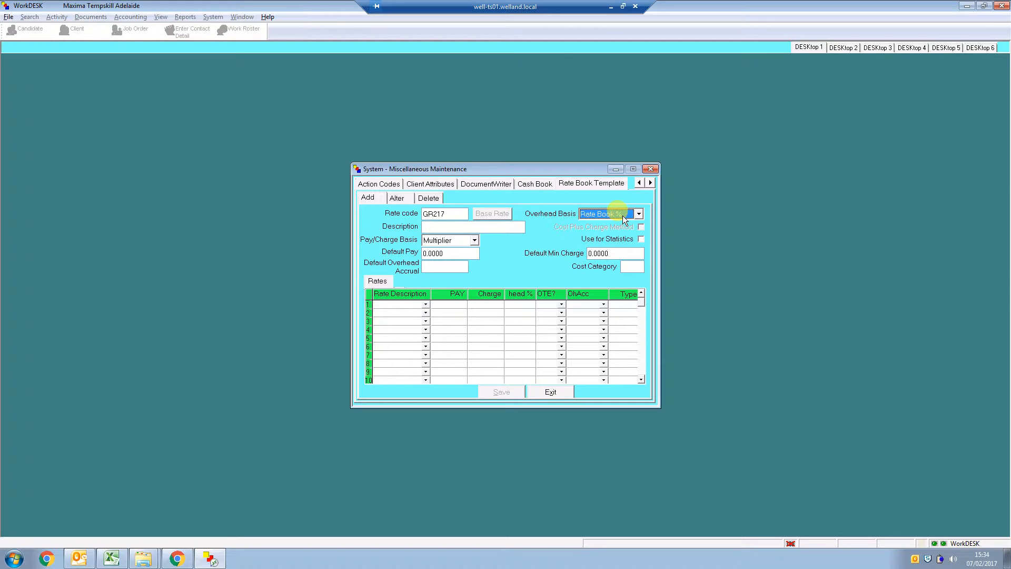
Enter the description "Greenlife group l 3" and set the pay/charge basis to Amount
click(473, 227)
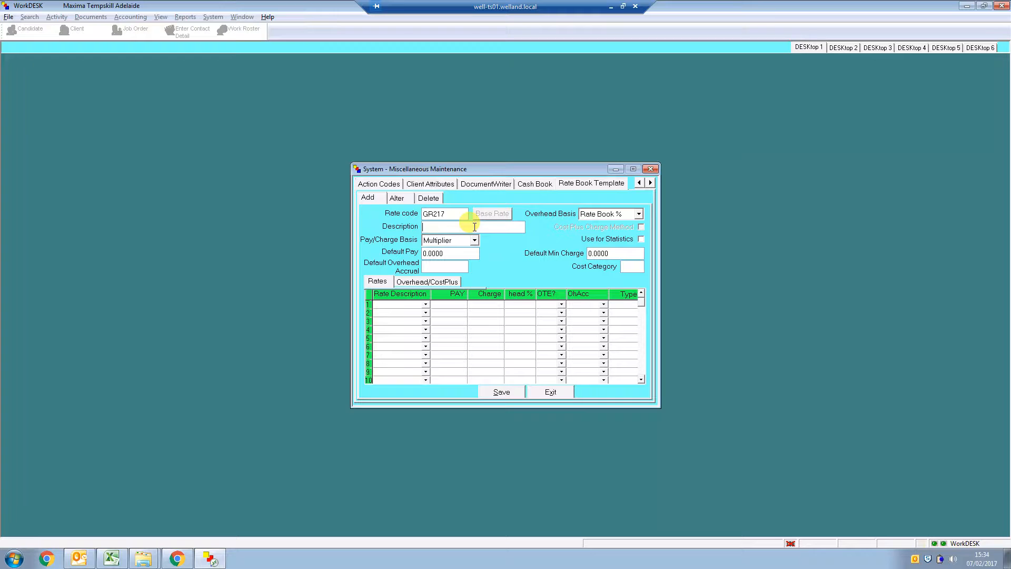
text(Greenlife gro)
key(BackSpace)
text(oup le)
key(BackSpace)
key(BackSpace)
text(3)
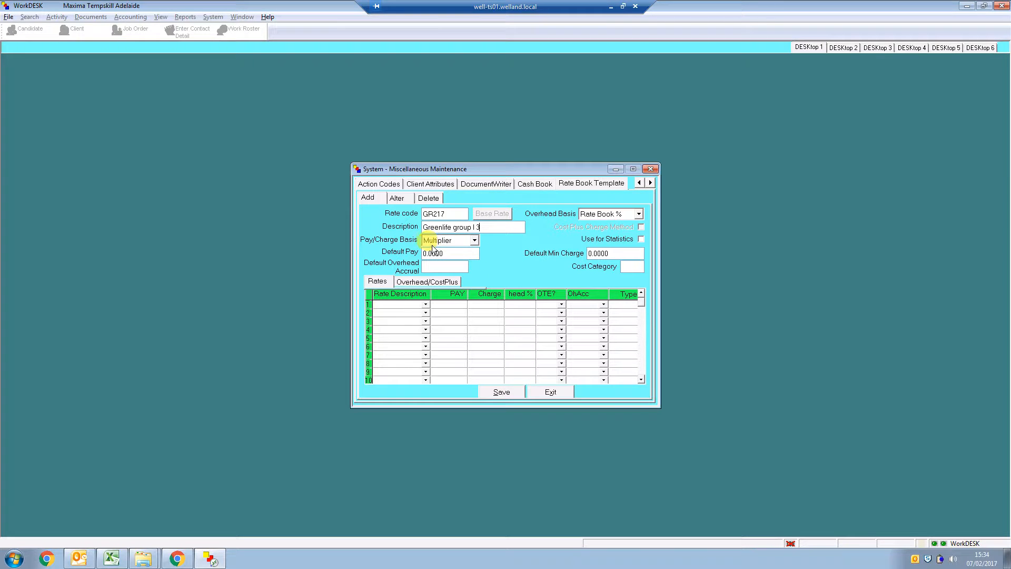
click(475, 242)
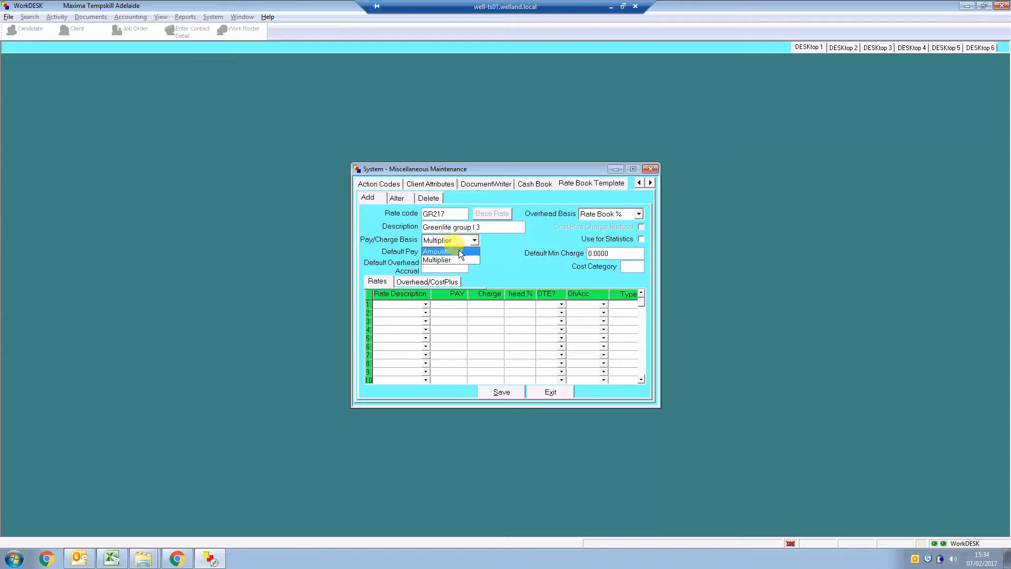
click(459, 251)
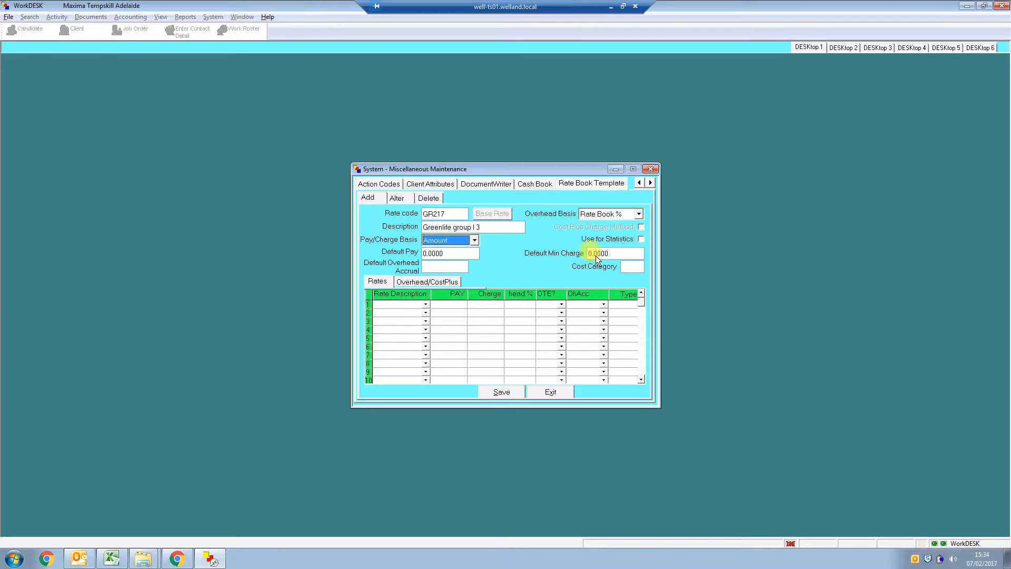
Look up the Transport worker grade 3 casual rate in Excel and enter 24.33 as the default pay in WorkDESK
click(113, 557)
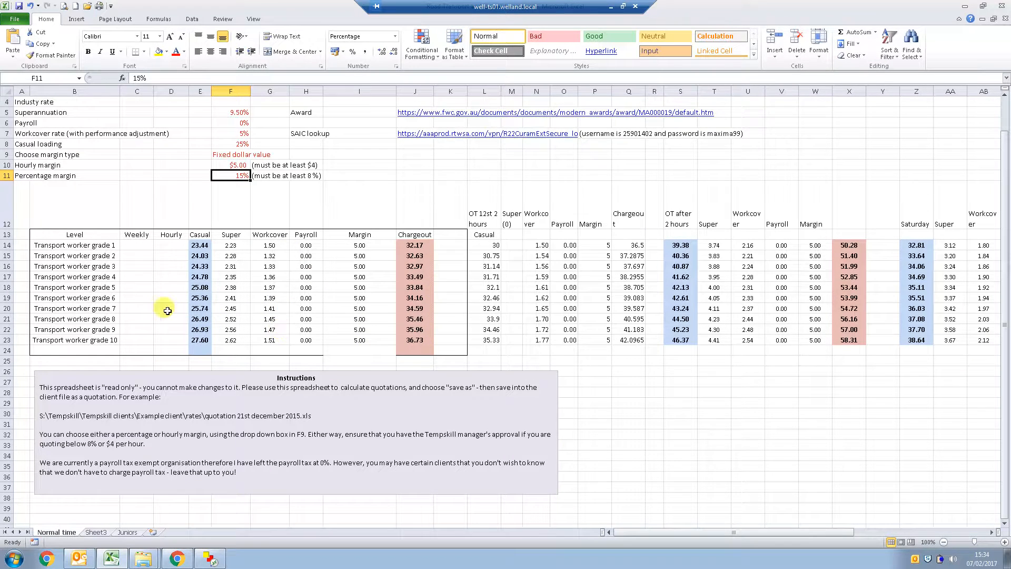
click(126, 266)
click(199, 266)
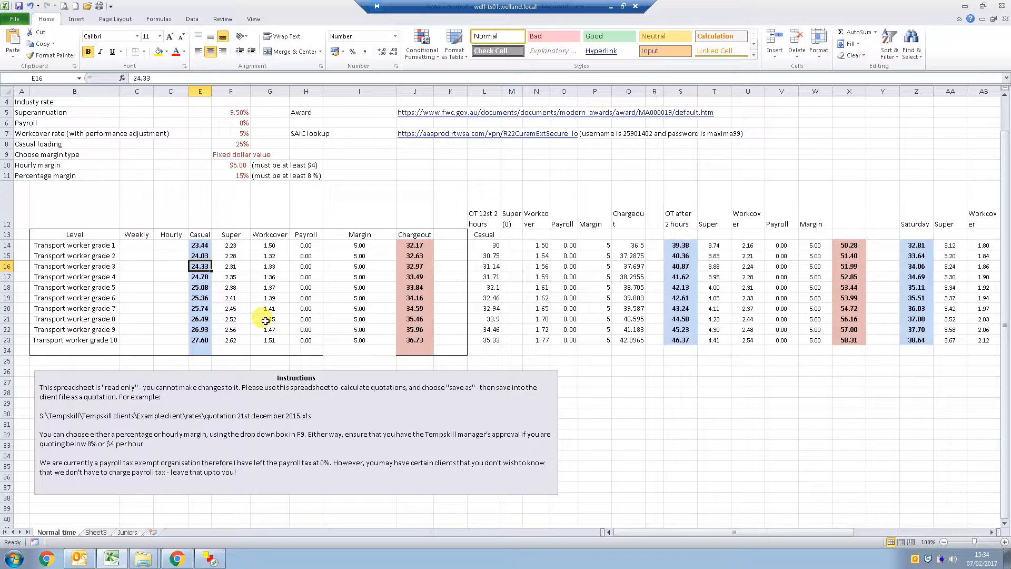
key(alt+Tab)
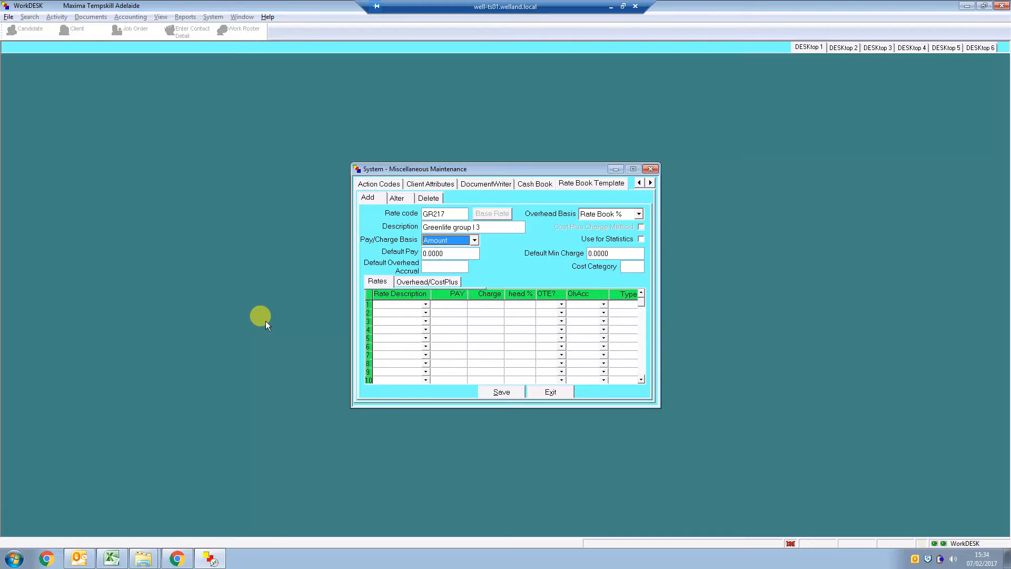
click(436, 254)
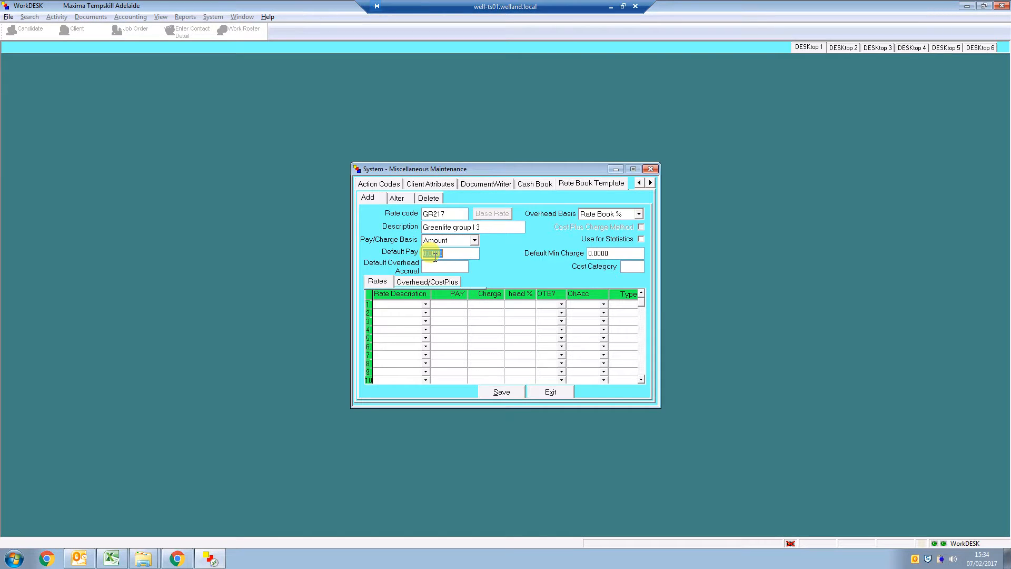
text(24.33)
Look up the grade 3 chargeout in Excel, enter 32.97 as the default minimum charge and set the cost category to Q
key(alt+Tab)
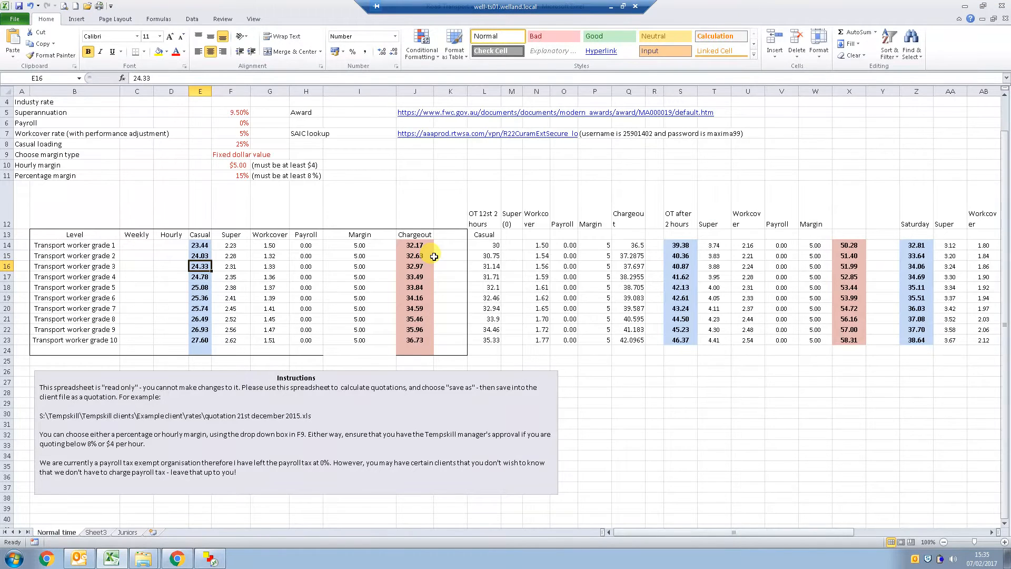
click(424, 266)
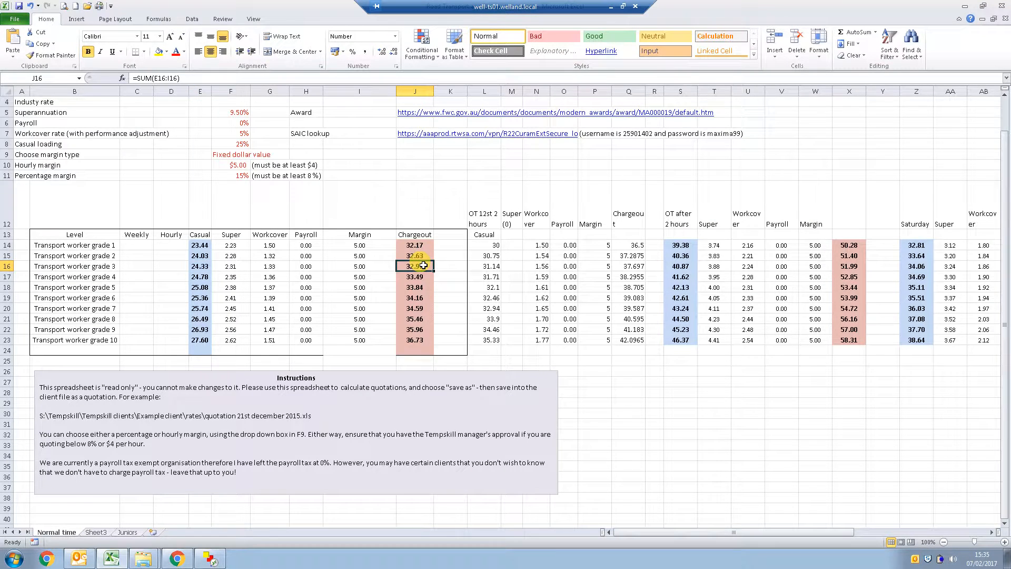
key(alt+Tab)
text(3)
click(602, 255)
text(32.97)
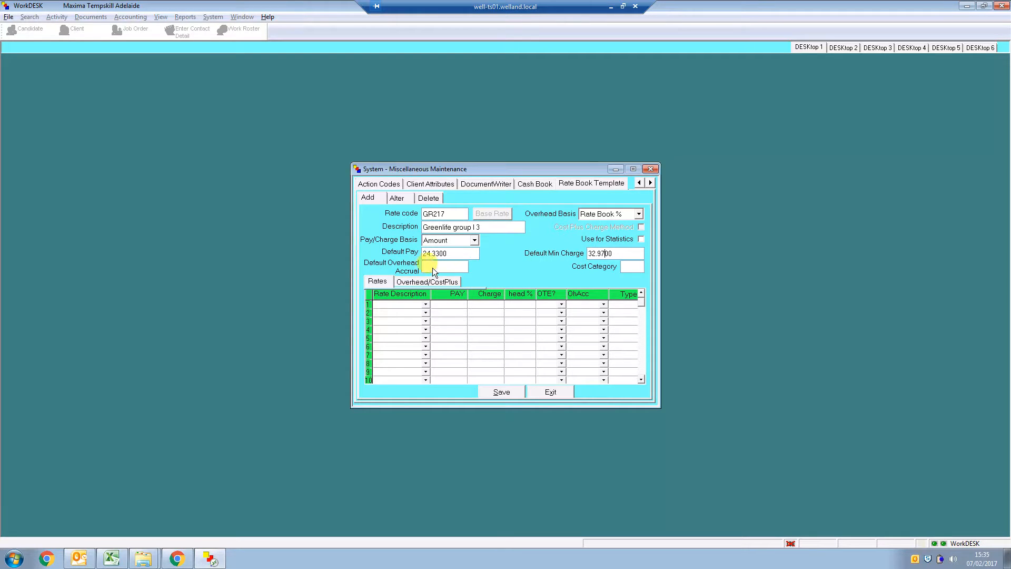
click(635, 268)
Add Normal Time as the first rate row with a charge of 32.97 and OTE set to Yes
click(427, 304)
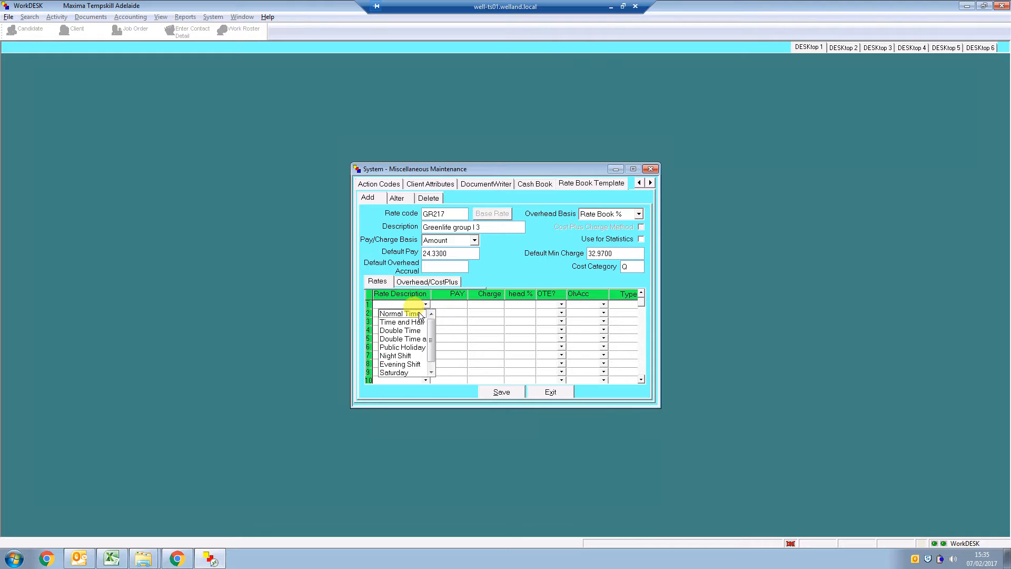
click(418, 314)
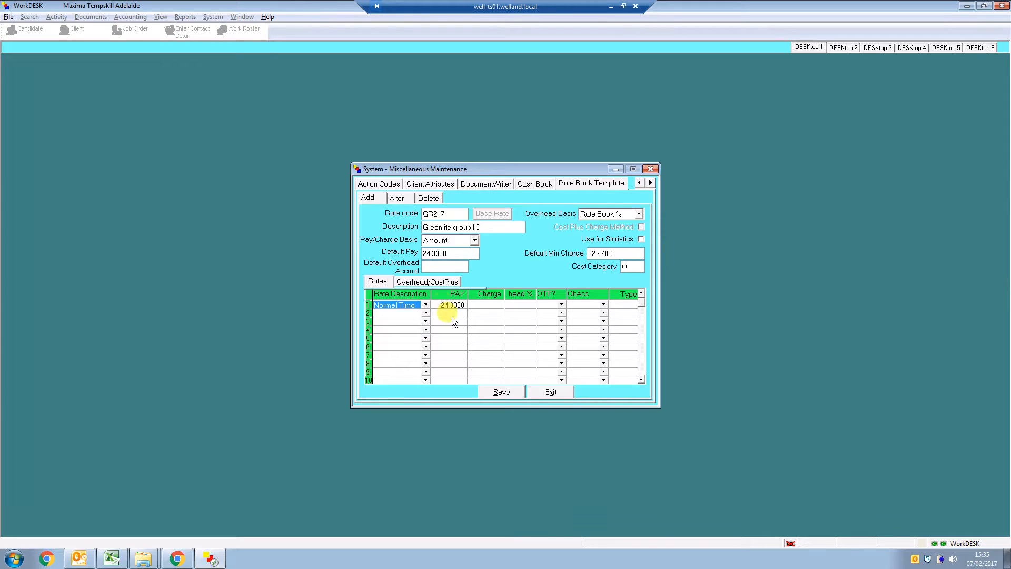
click(495, 304)
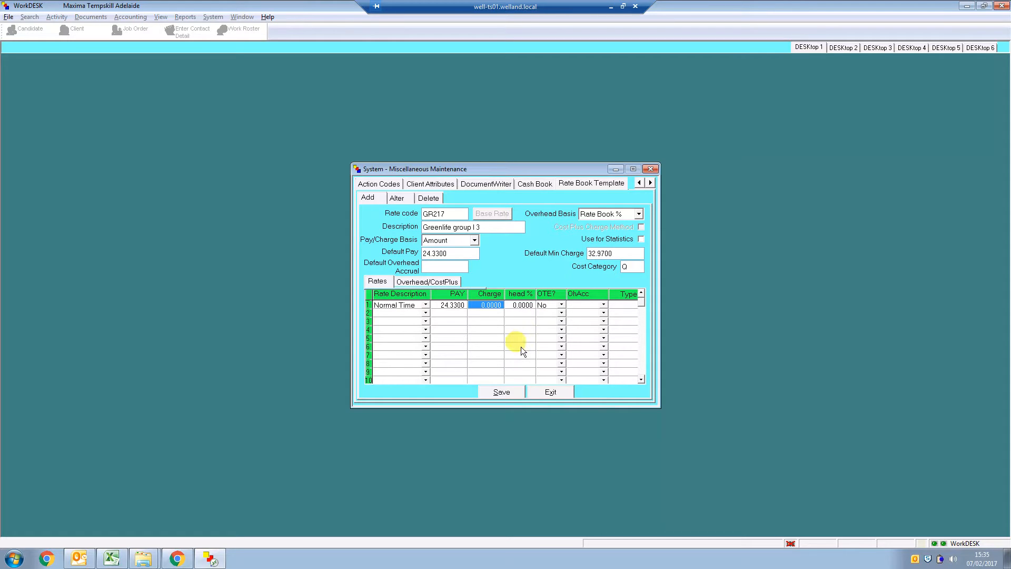
text(32)
click(548, 306)
click(561, 305)
click(551, 314)
Check the available rate descriptions and the Excel overtime headings, and name the second rate row "OT 1st 2 hrs"
click(426, 313)
scroll(434, 358, down, 1)
click(431, 319)
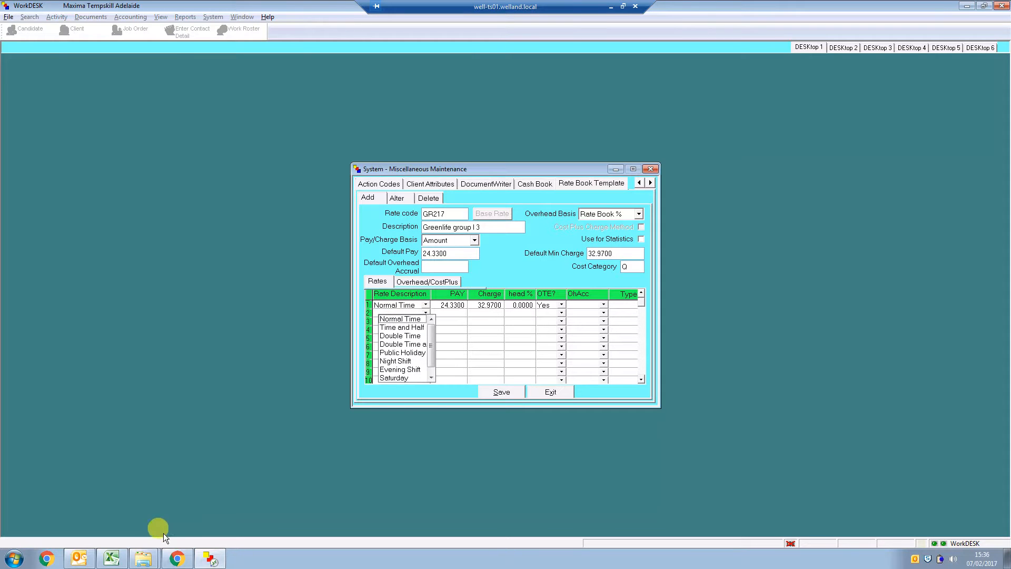
click(110, 560)
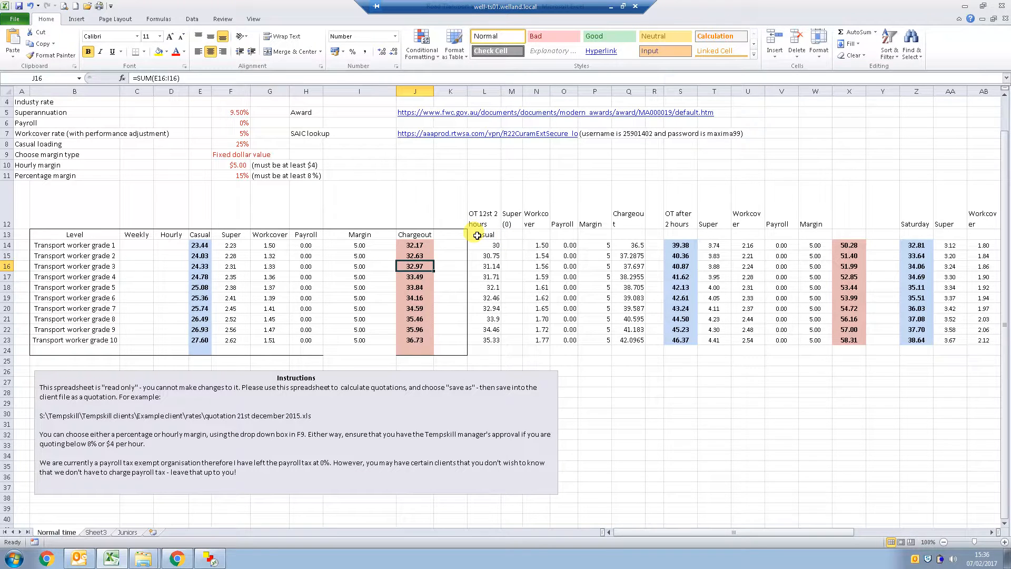
click(207, 560)
click(387, 314)
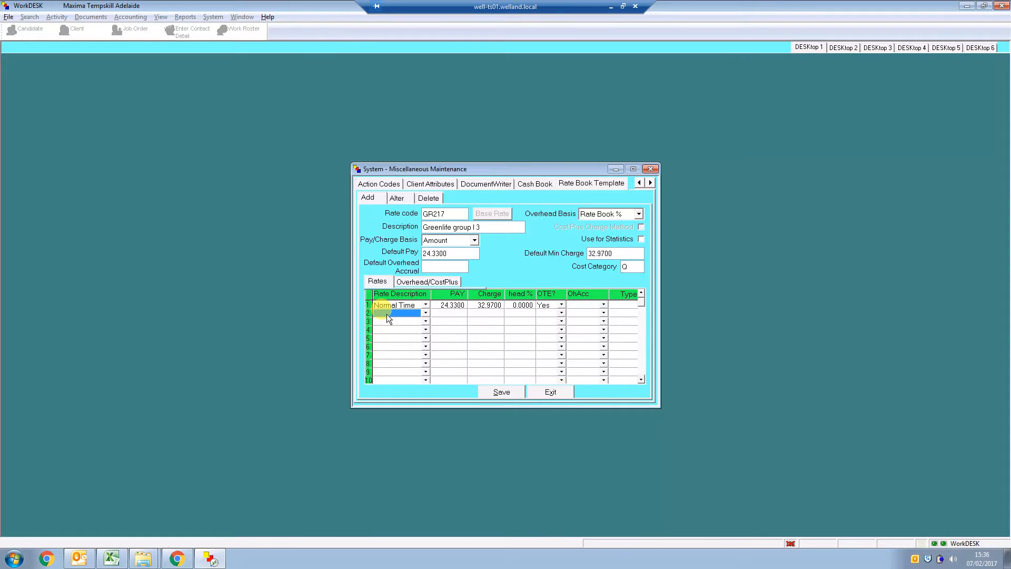
text(OT 1st 2 hrs)
Look up the grade 3 pay for the first two overtime hours in Excel and enter 31.14 as the second row's pay
click(112, 559)
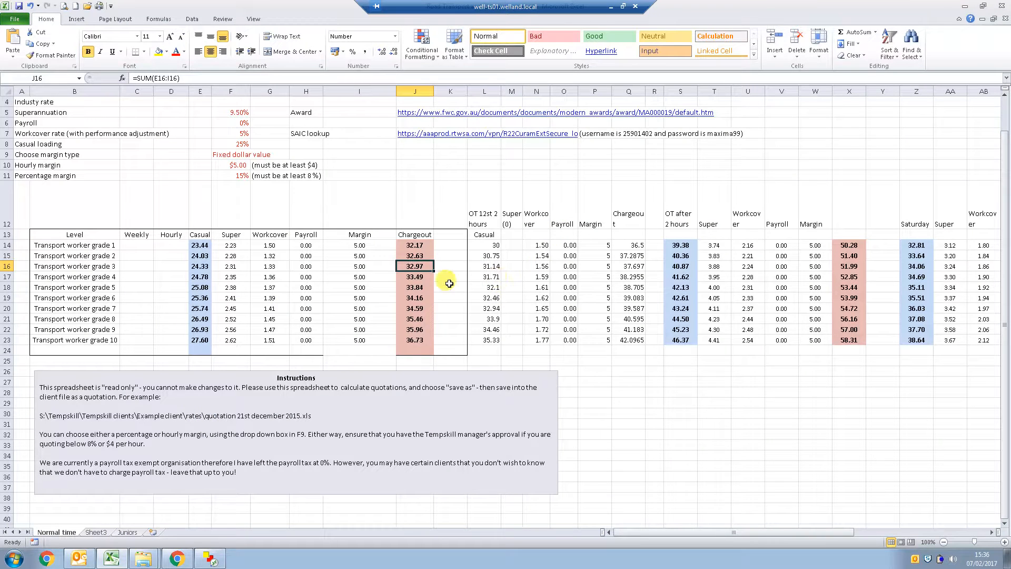
key(Right)
key(Right)
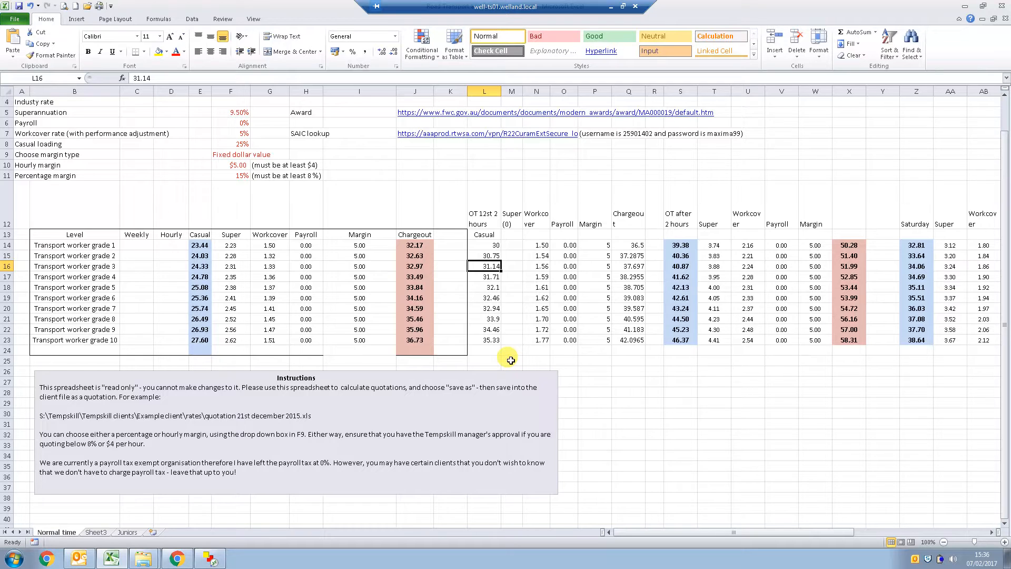
key(alt+Tab)
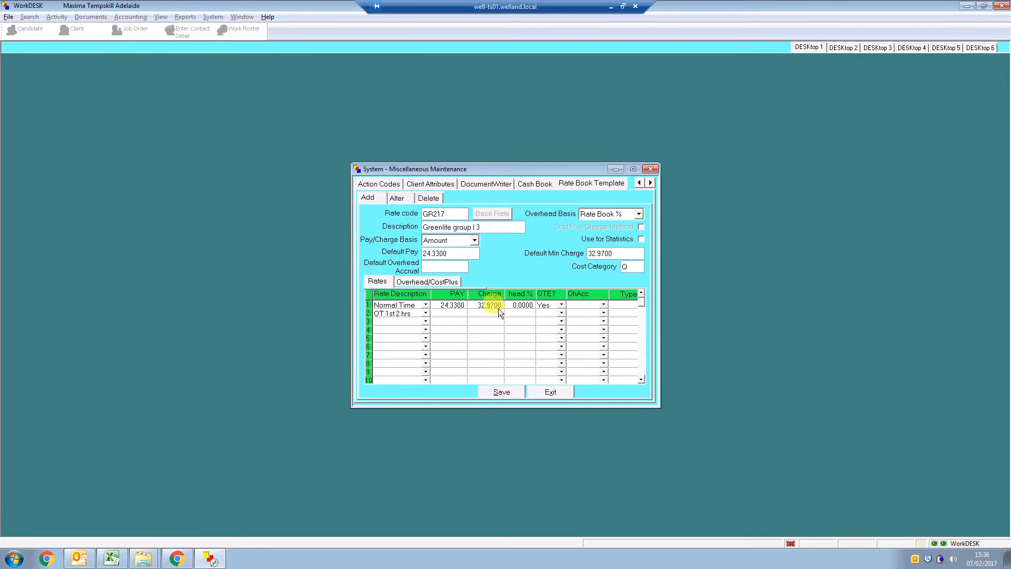
click(447, 313)
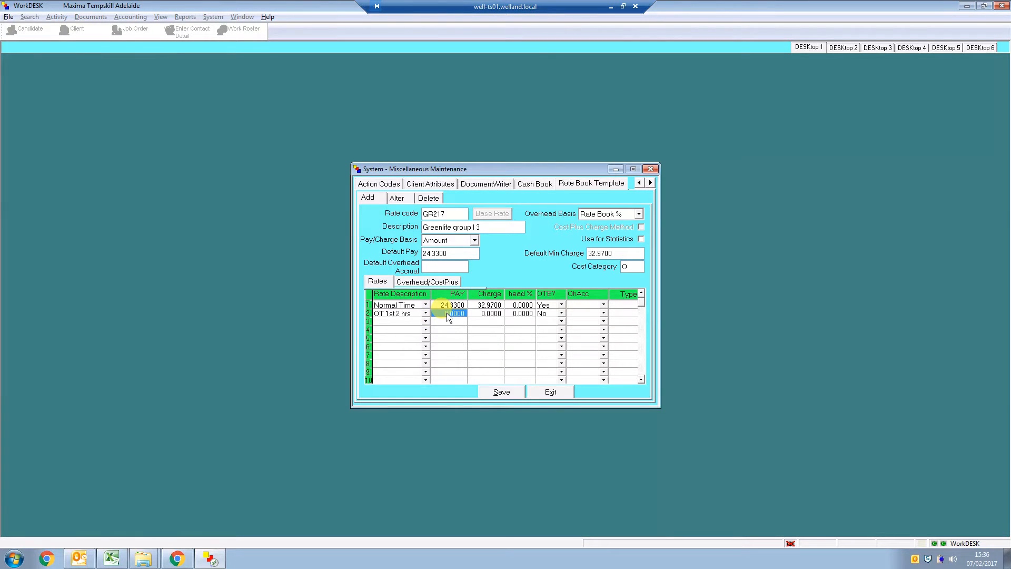
text(31.14)
Take the grade 3 value from the Excel "OT after 2 hours" column and enter 40.87 as the second row's charge
key(alt+Tab)
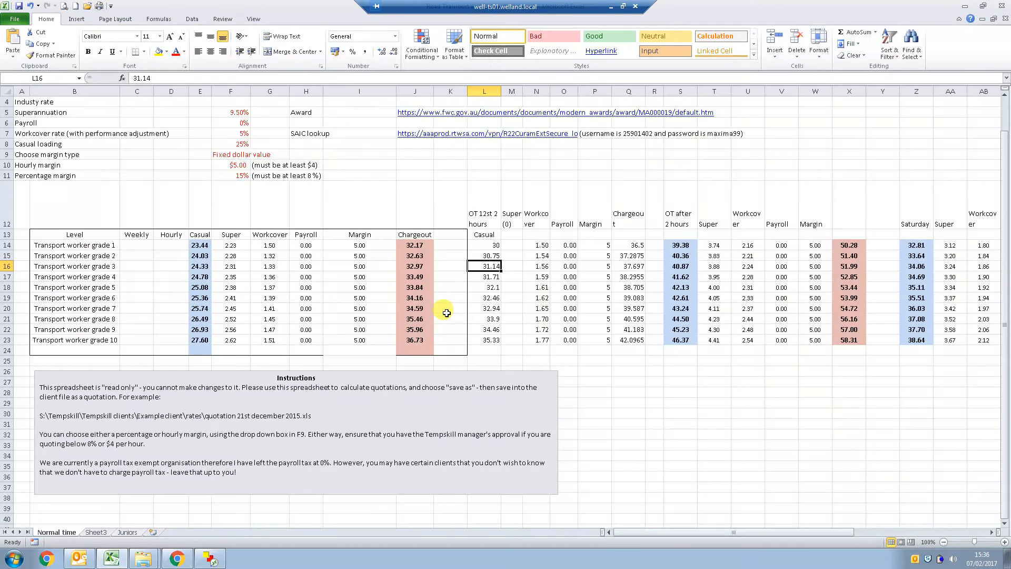
key(Right)
key(Right)
key(Right)
key(Right)
key(Right)
key(Right)
key(Right)
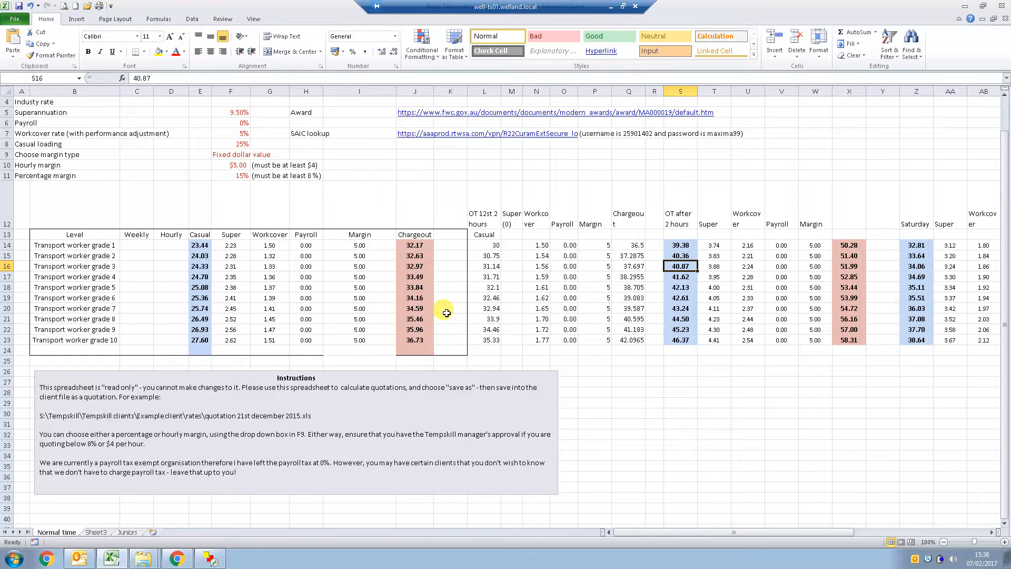
key(alt+Tab)
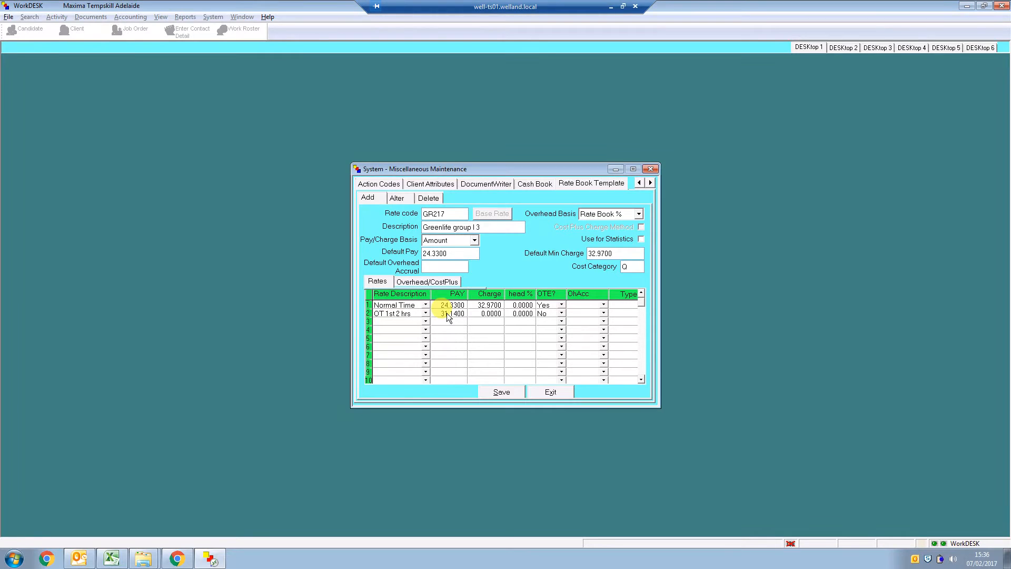
click(484, 313)
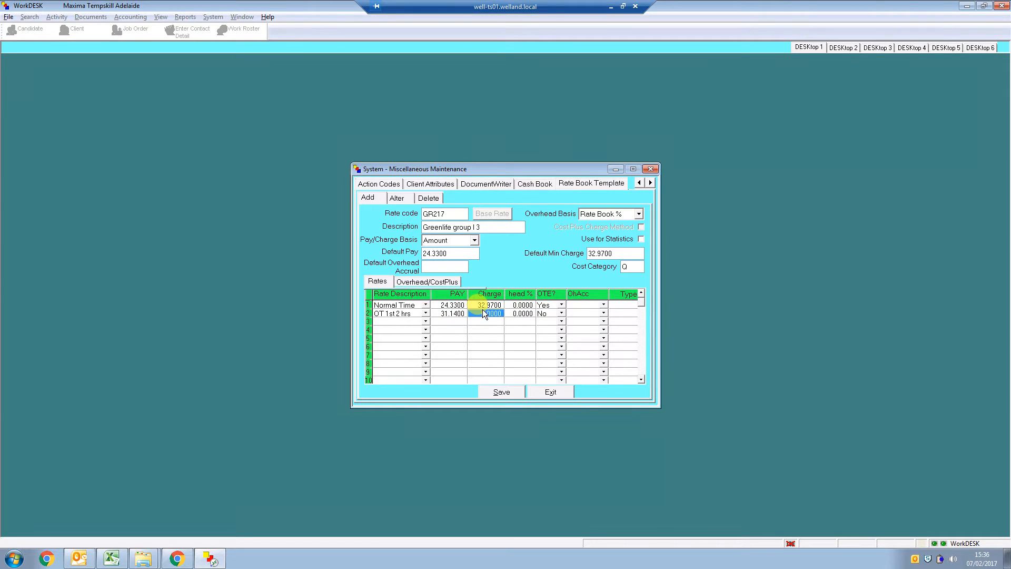
text(40.8700)
click(511, 330)
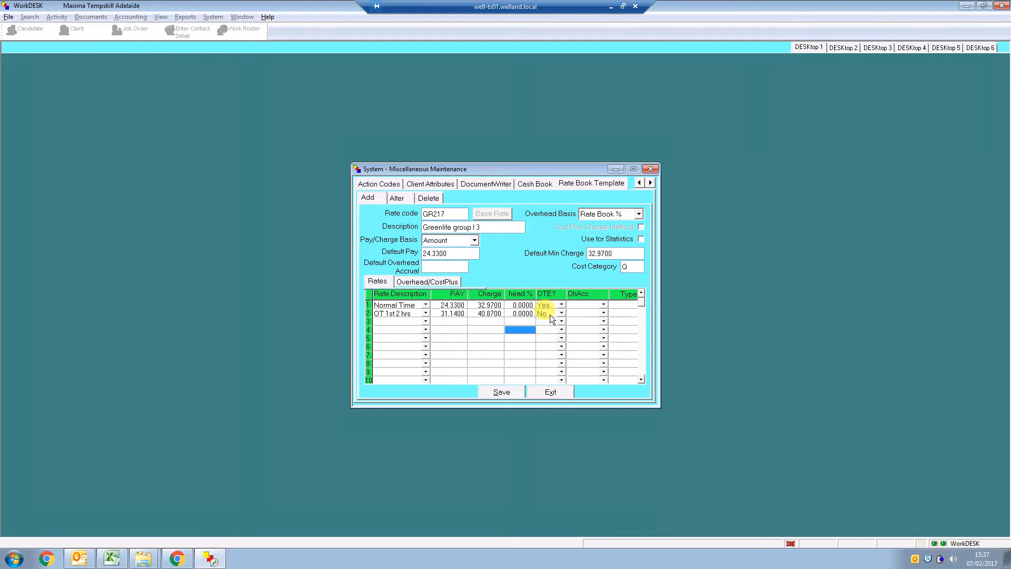
Add a third rate row with the description "OT after 2 hrs"
click(397, 321)
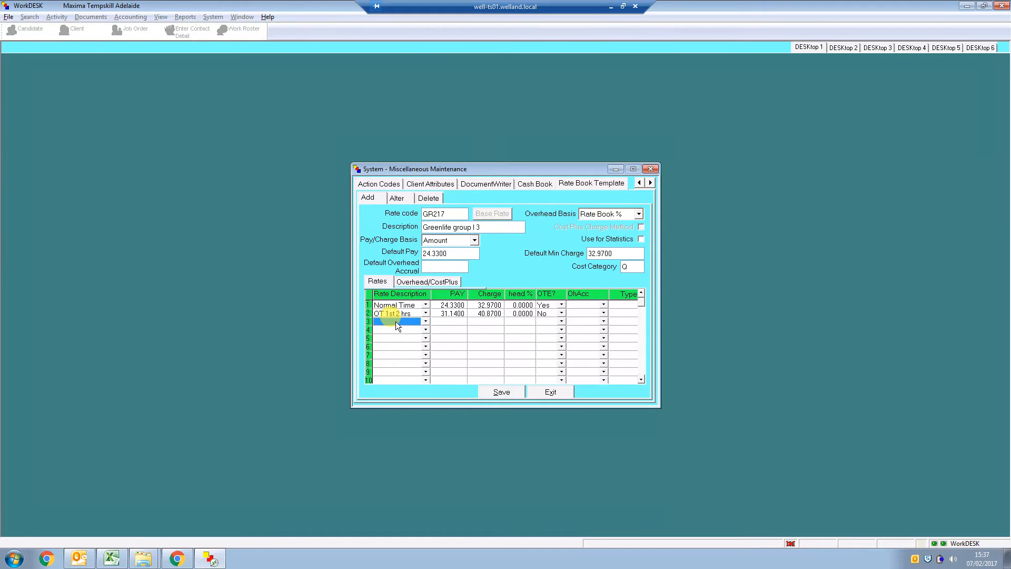
text(OT after 2 hrs)
key(Tab)
Look up the grade 3 pay under "OT after 2 hours" in Excel and enter 40.87 as the third row's pay in WorkDESK
key(super)
key(alt+Tab)
key(Right)
key(Right)
key(Right)
key(Right)
key(Right)
key(Right)
key(Right)
key(Right)
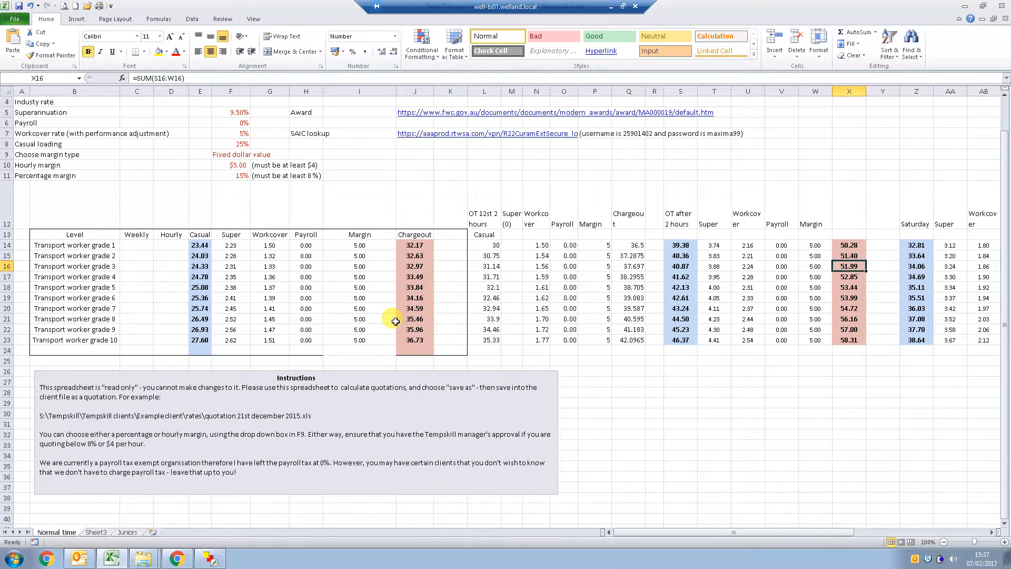
key(Left)
key(Left)
key(Left)
key(Left)
key(Left)
key(Left)
key(Left)
key(Left)
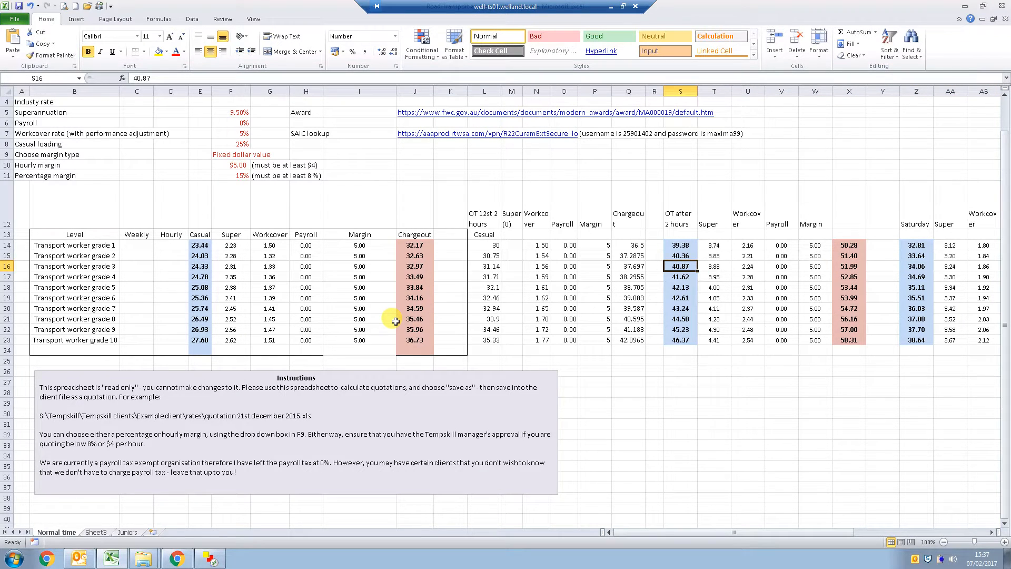
key(alt+Tab)
click(457, 321)
text(40)
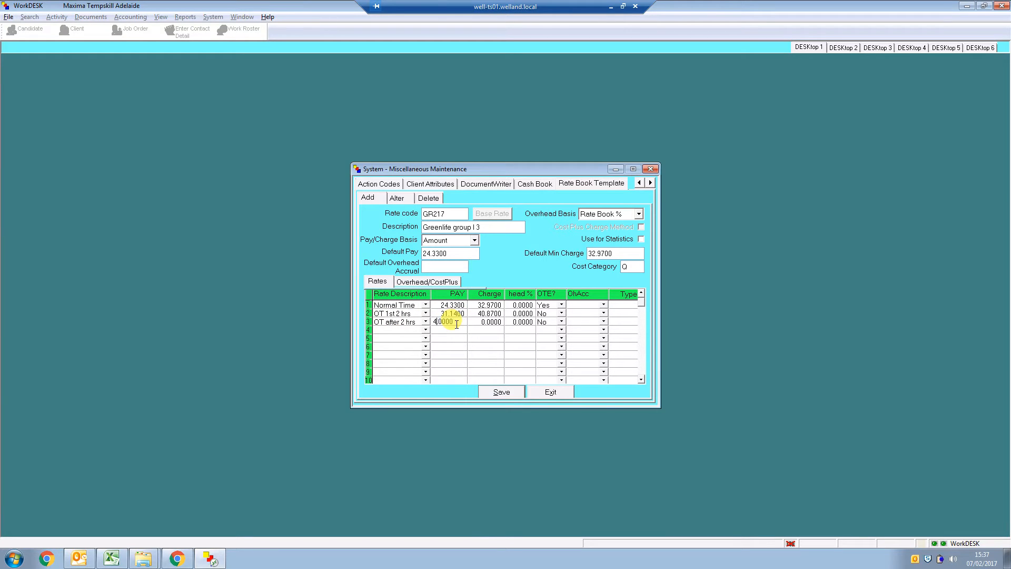
text(.87)
Check the grade 3 chargeout for the first two overtime hours in Excel and set the "OT 1st 2 hrs" charge to 37.68
click(485, 314)
key(alt+Tab)
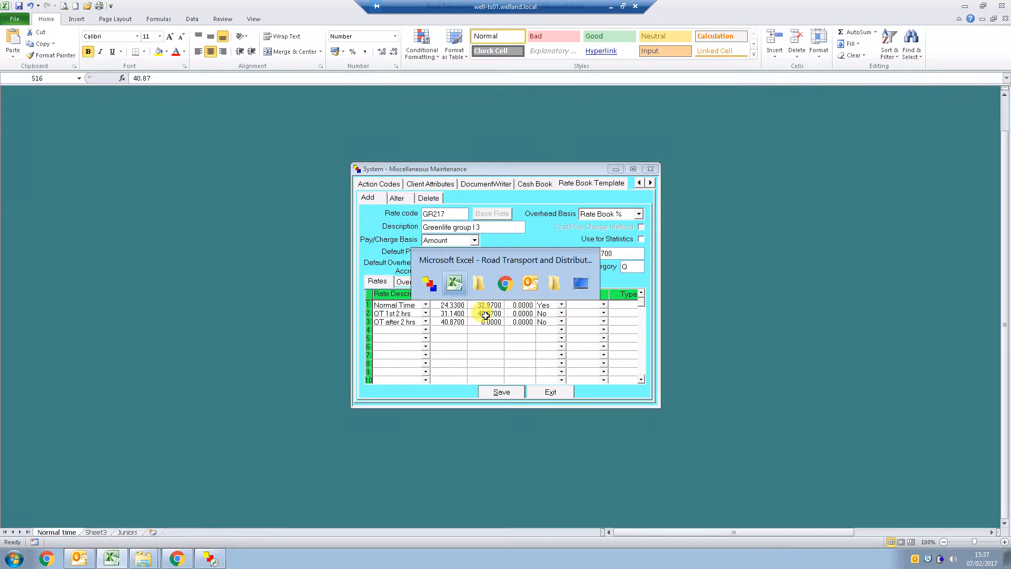
key(Left)
key(Left)
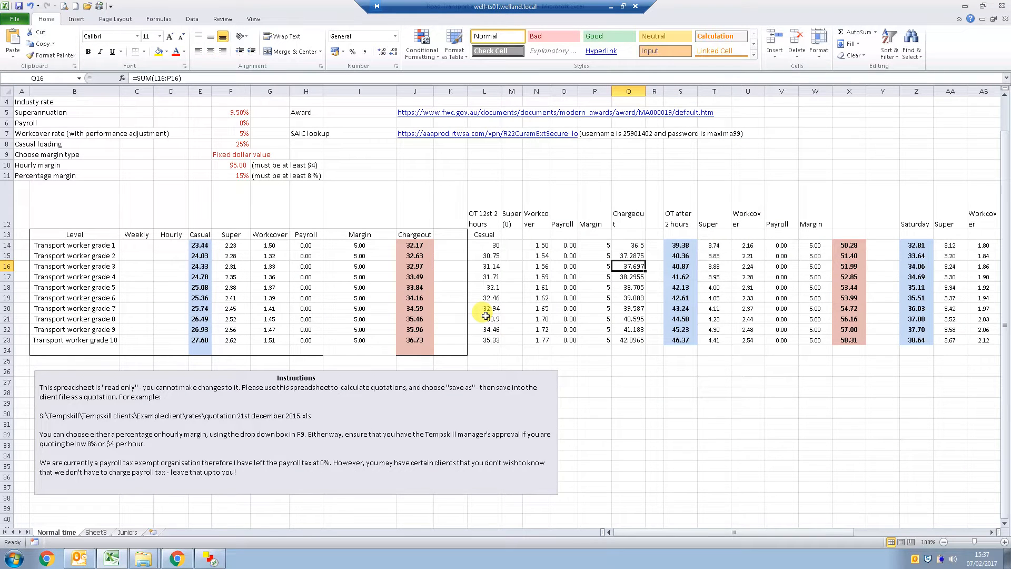
key(alt+Tab)
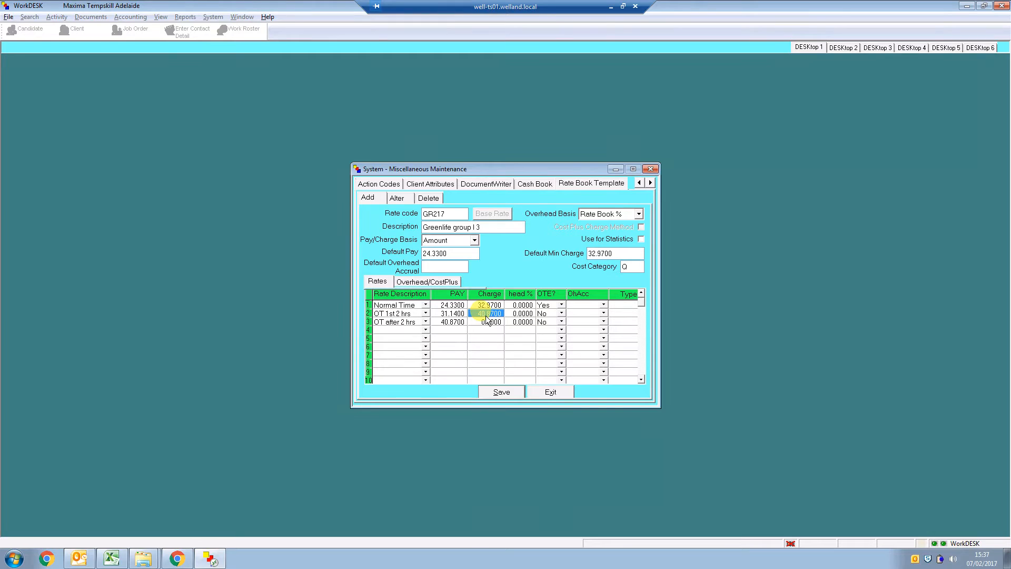
text(37.68)
key(Tab)
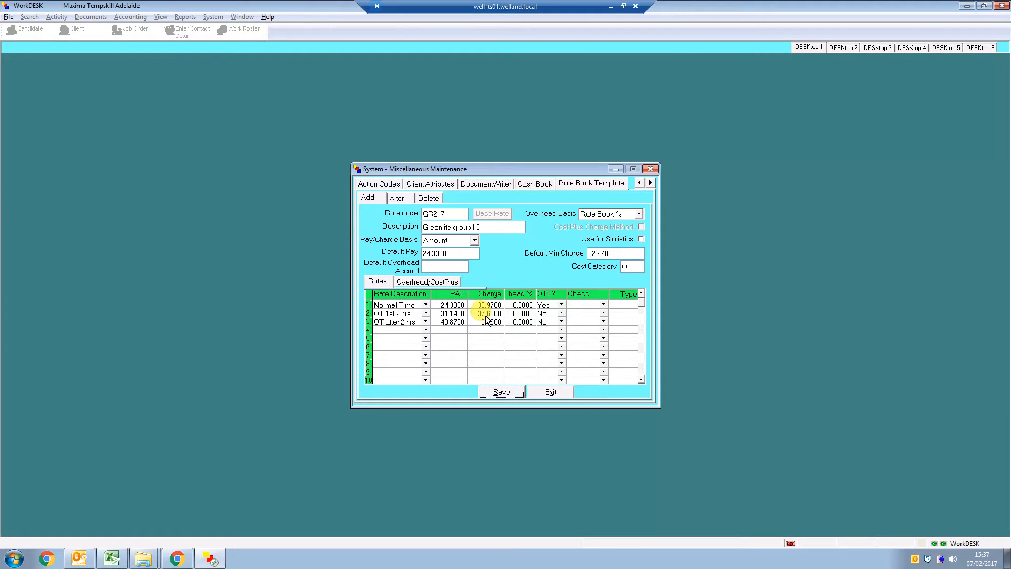
Take the grade 3 chargeout for overtime after two hours from Excel and enter 51.99 as the "OT after 2 hrs" charge
click(488, 322)
key(alt+Tab)
key(Right)
key(Right)
key(Right)
key(Right)
key(Right)
key(Right)
key(Right)
key(Right)
key(Left)
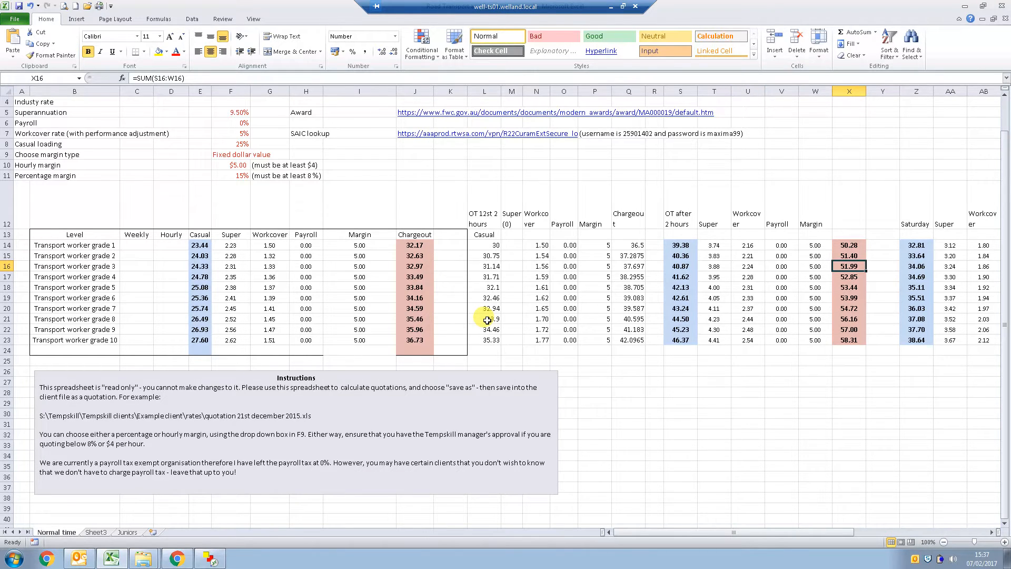
key(alt+Tab)
text(51.99)
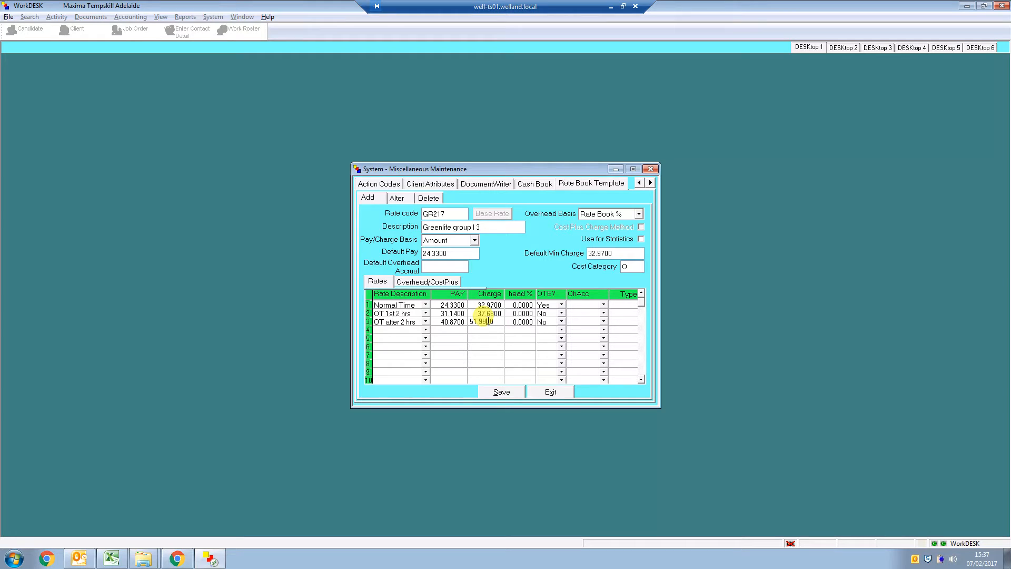
click(521, 338)
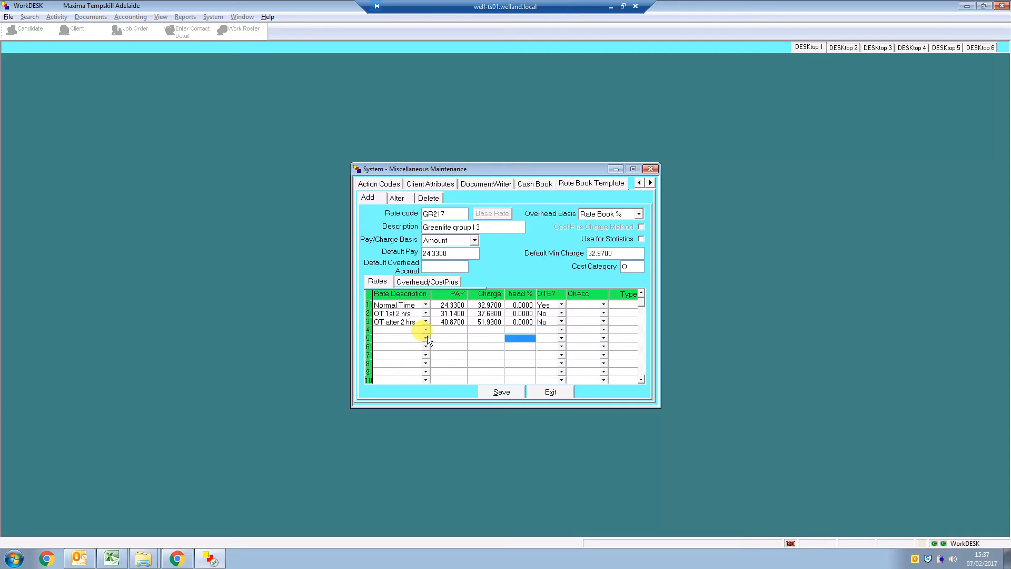
Switch to Excel and examine the grade 3 figures in the Saturday columns, from casual pay to chargeout
key(alt+Tab)
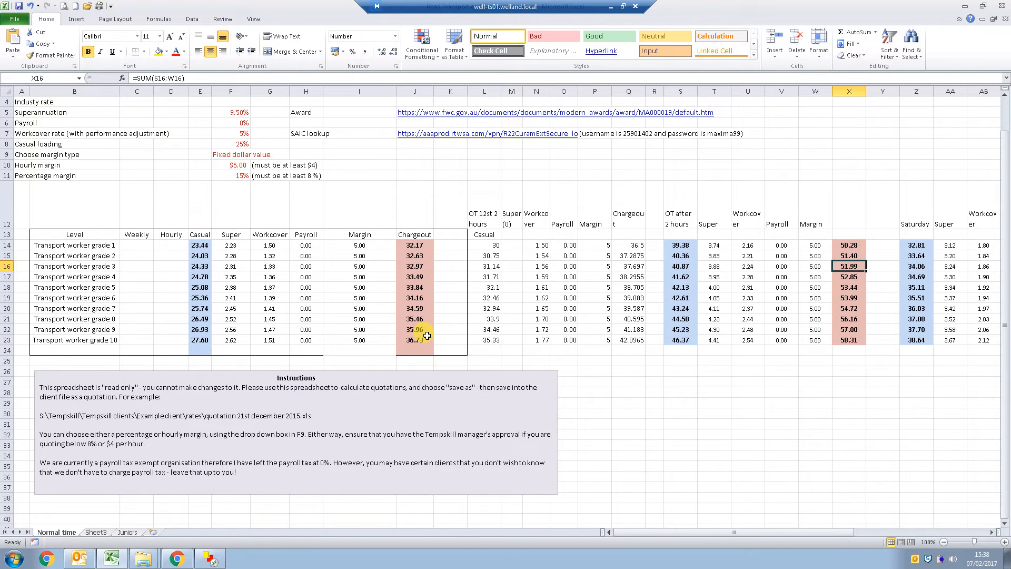
key(Right)
key(Right)
key(Right)
key(Right)
key(Right)
key(Right)
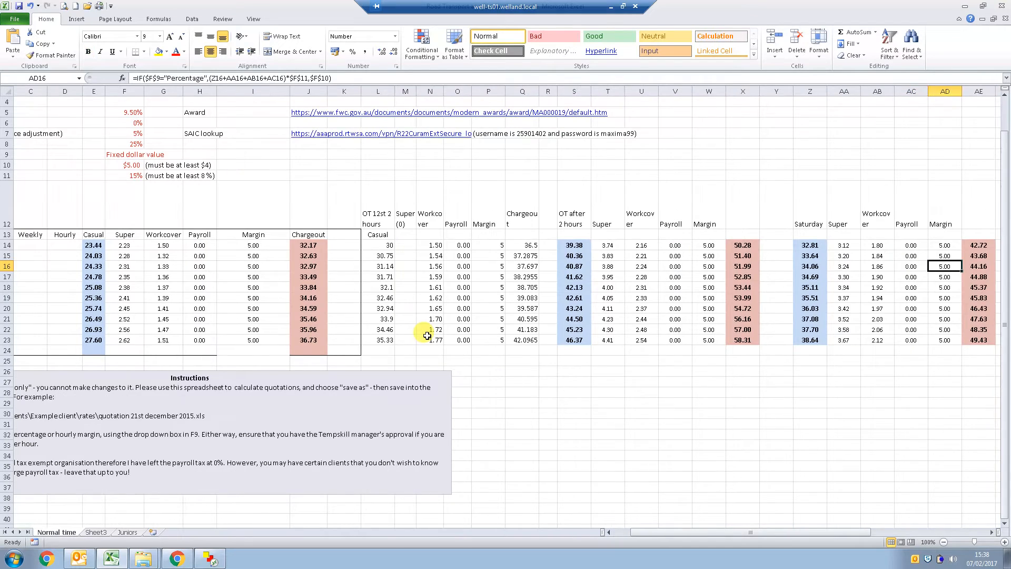
key(Right)
key(Right)
key(Left)
key(Left)
key(Left)
key(Left)
key(Left)
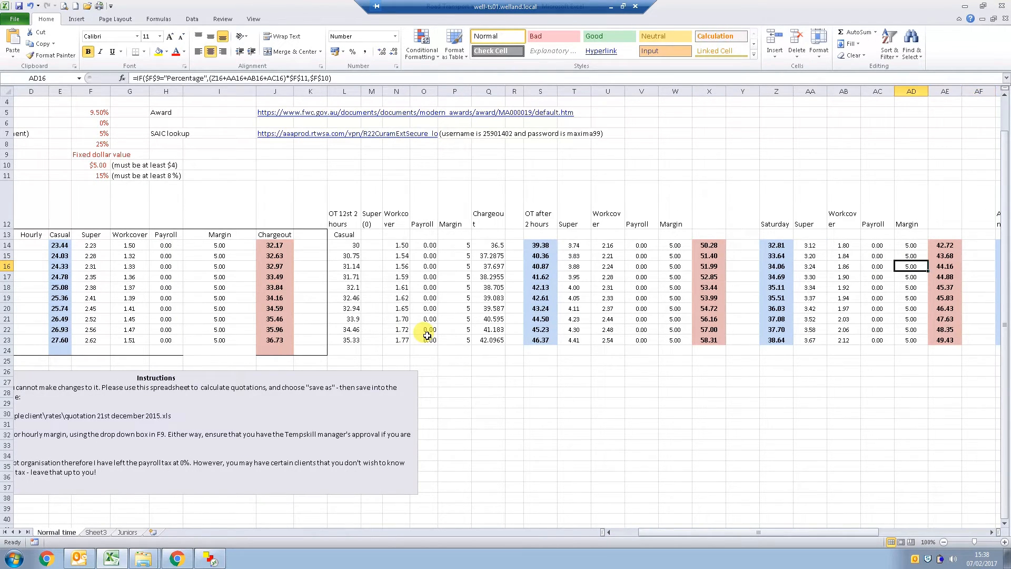
key(Left)
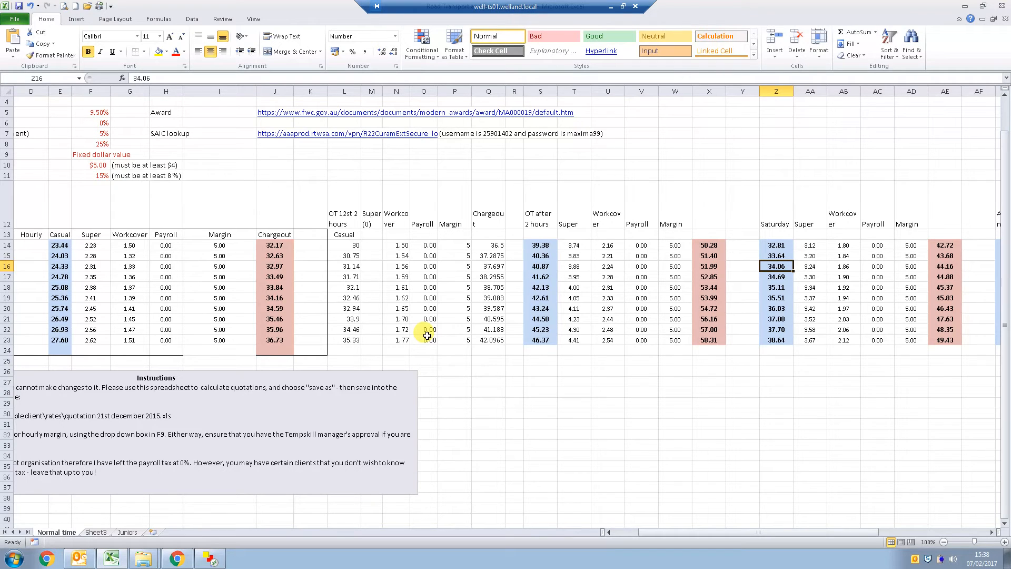
Return to WorkDESK and add a fourth rate row with the description "Saturday"
key(alt+Tab)
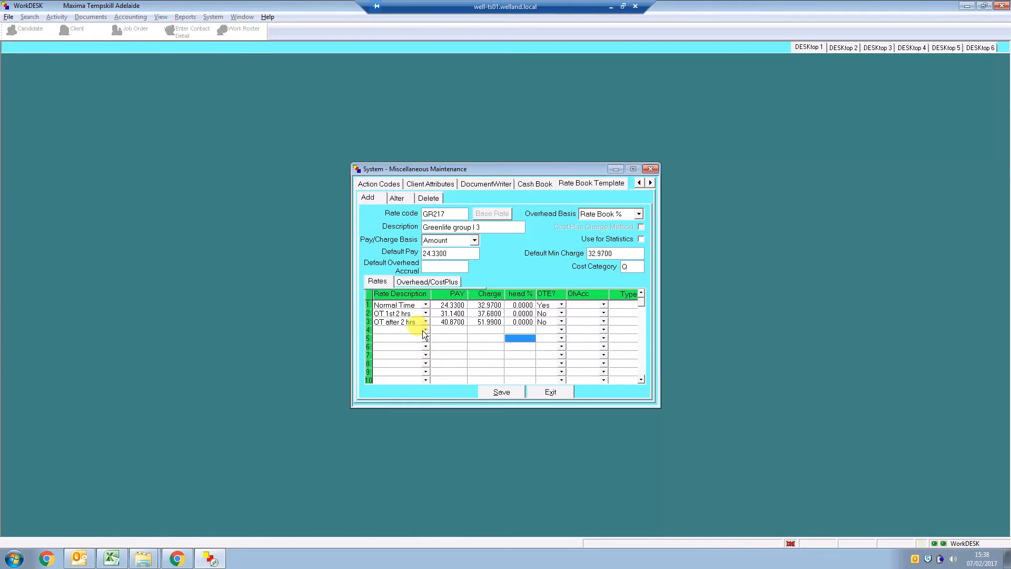
click(424, 330)
click(423, 330)
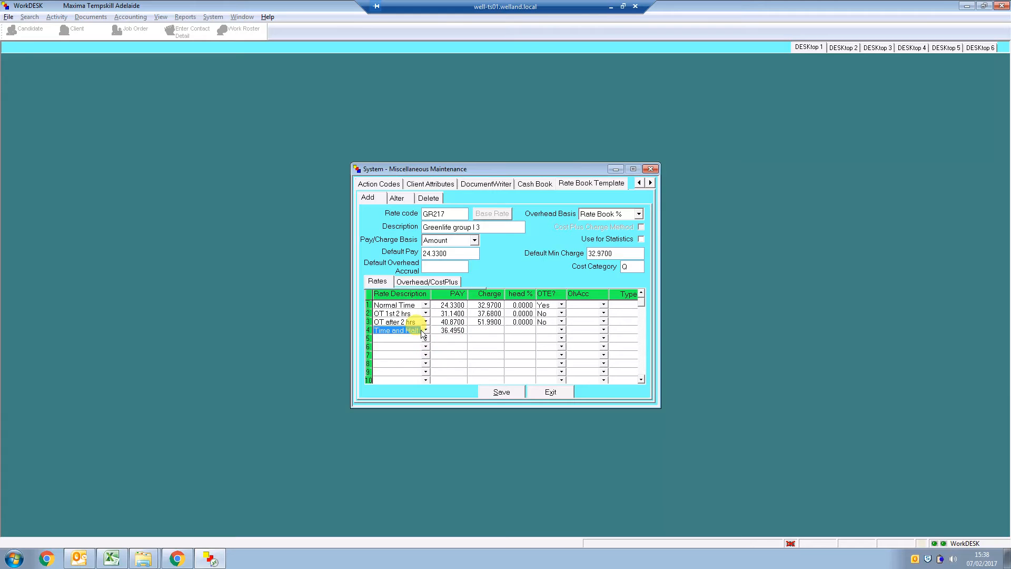
text(Saturday)
key(Tab)
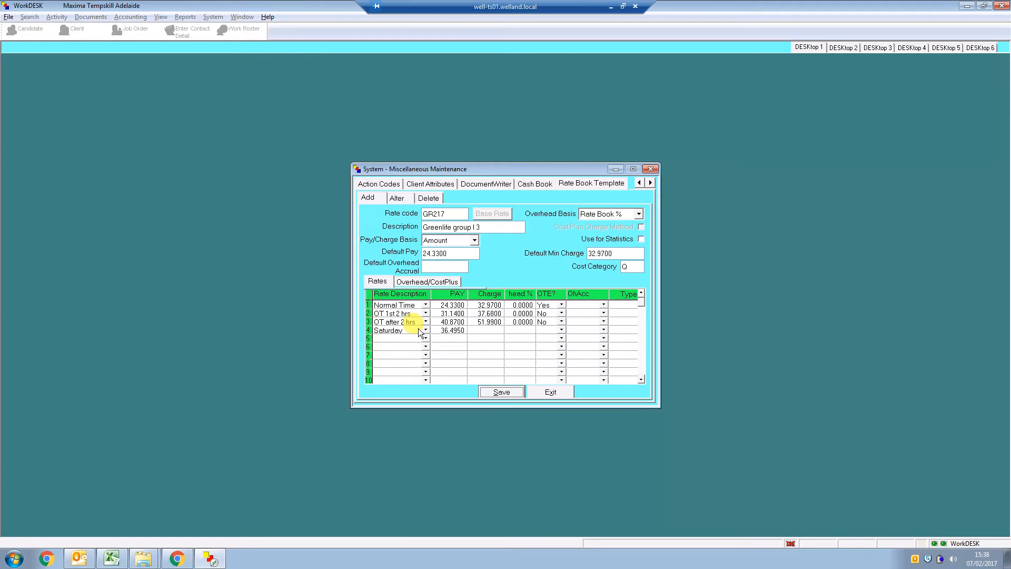
Check the grade 3 Saturday pay in Excel and set the Saturday row's pay to 34.06
click(442, 332)
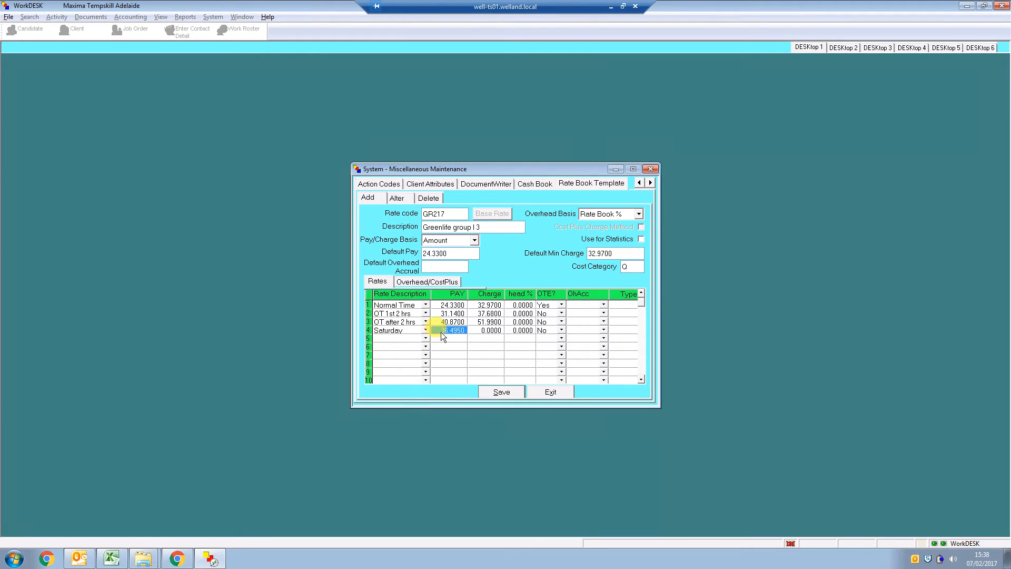
click(442, 331)
key(alt+Tab)
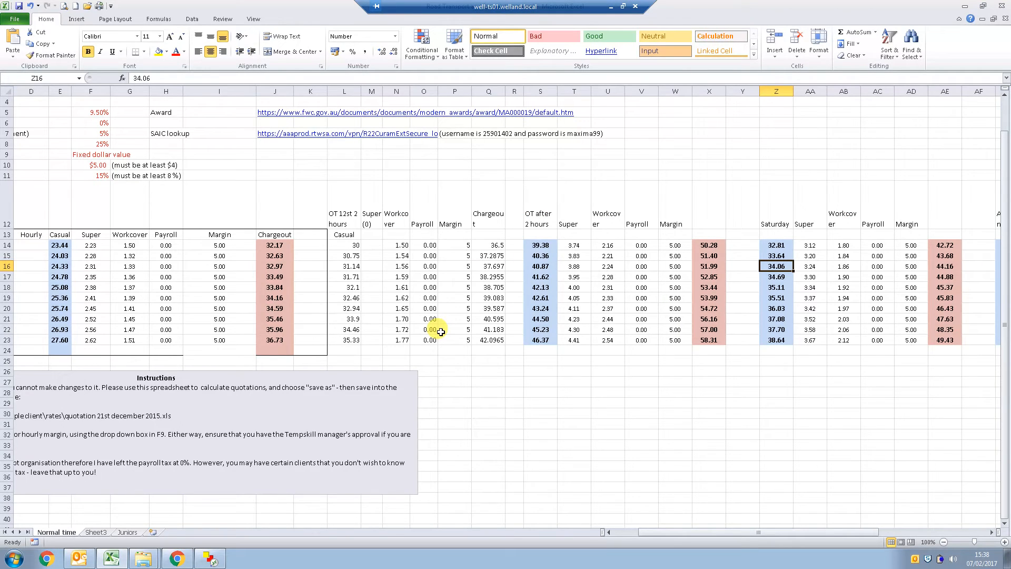
key(alt+Tab)
double_click(442, 332)
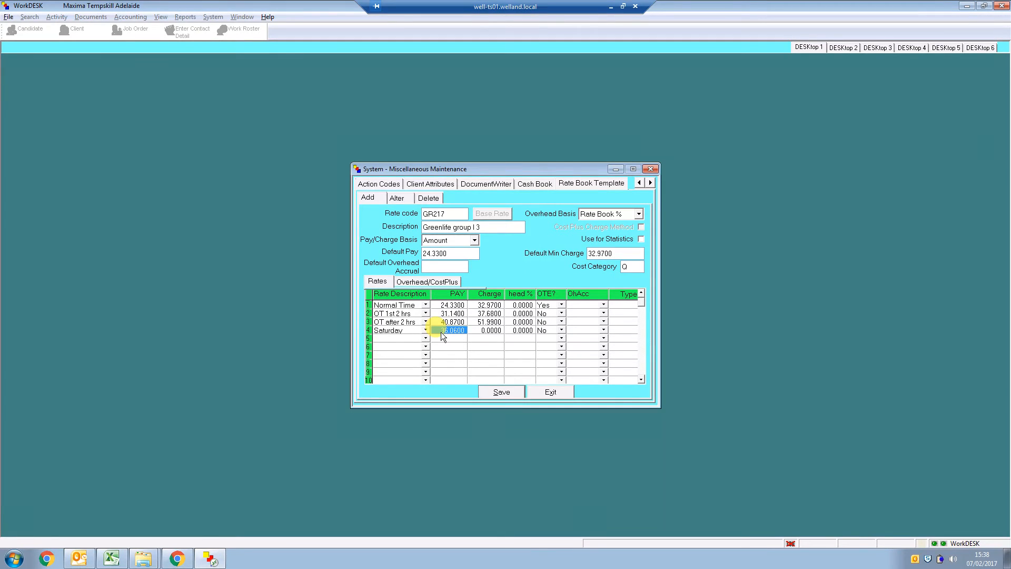
text(3)
key(Tab)
Look up the grade 3 Saturday chargeout in Excel and enter 44.16 as the Saturday row's charge
key(alt+Tab)
key(Right)
key(Right)
key(Right)
key(Right)
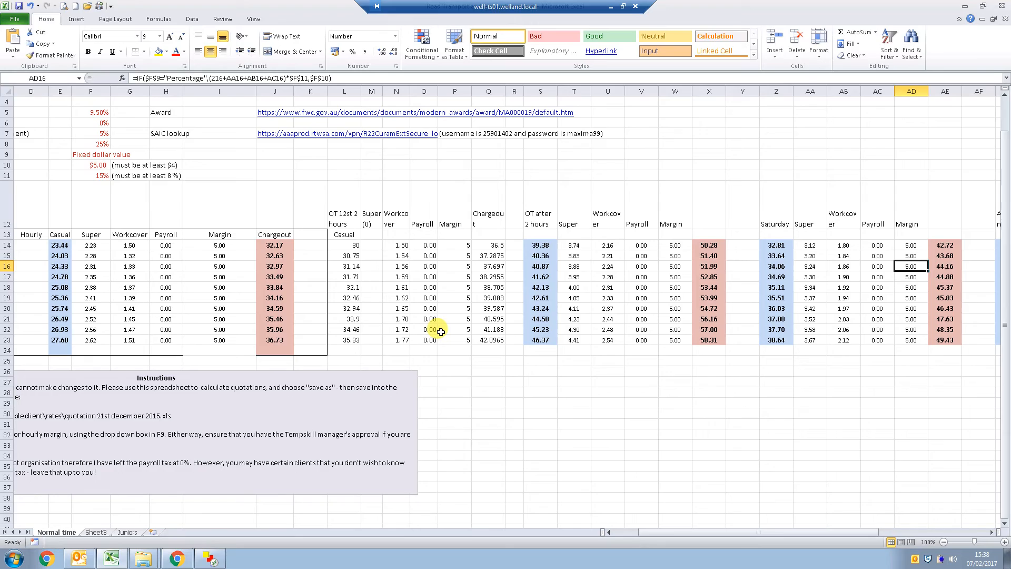
key(alt+Tab)
click(497, 333)
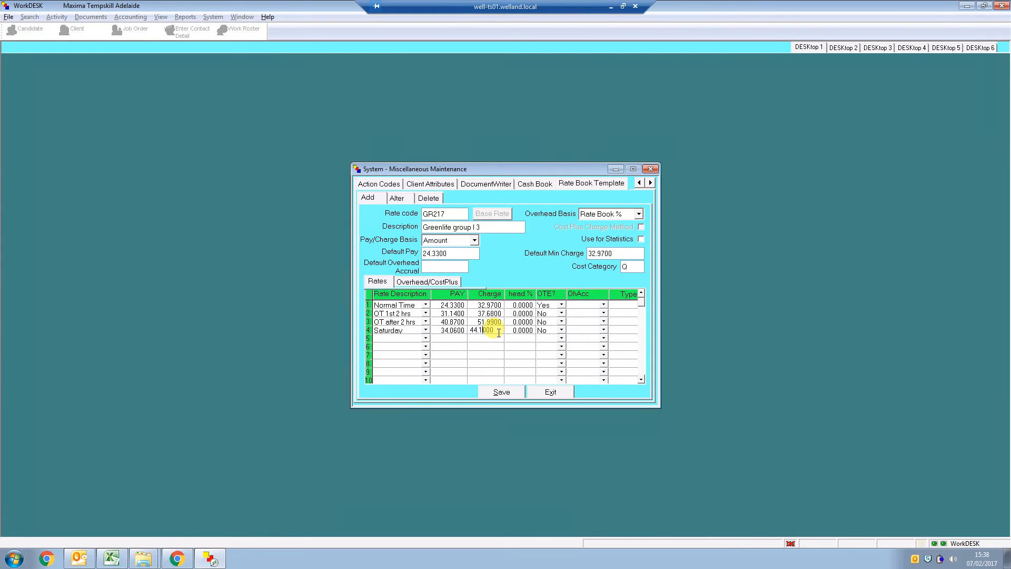
click(513, 354)
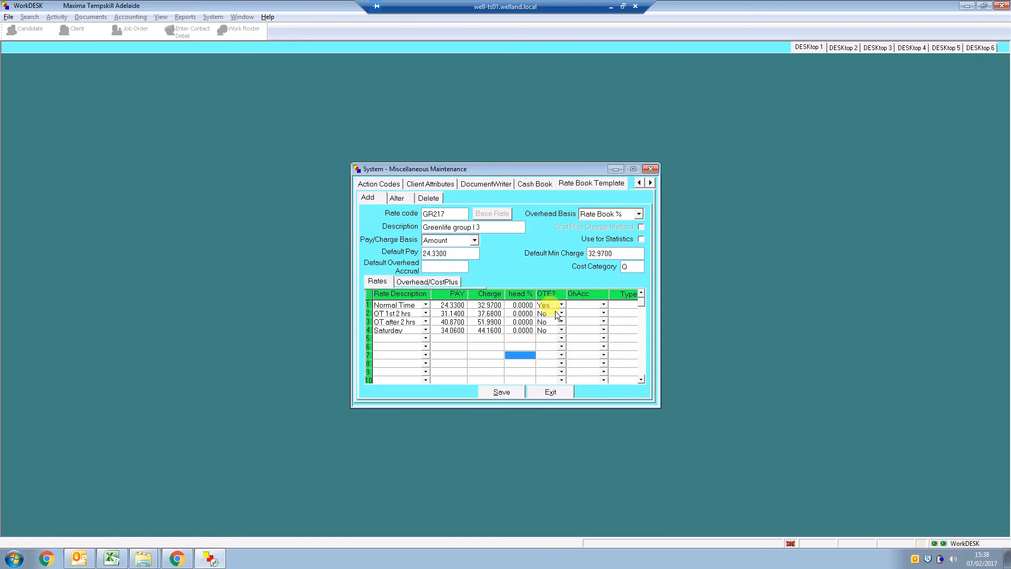
Set OTE to Yes for the Saturday row, then save the GR217 rate book template and exit it
click(563, 327)
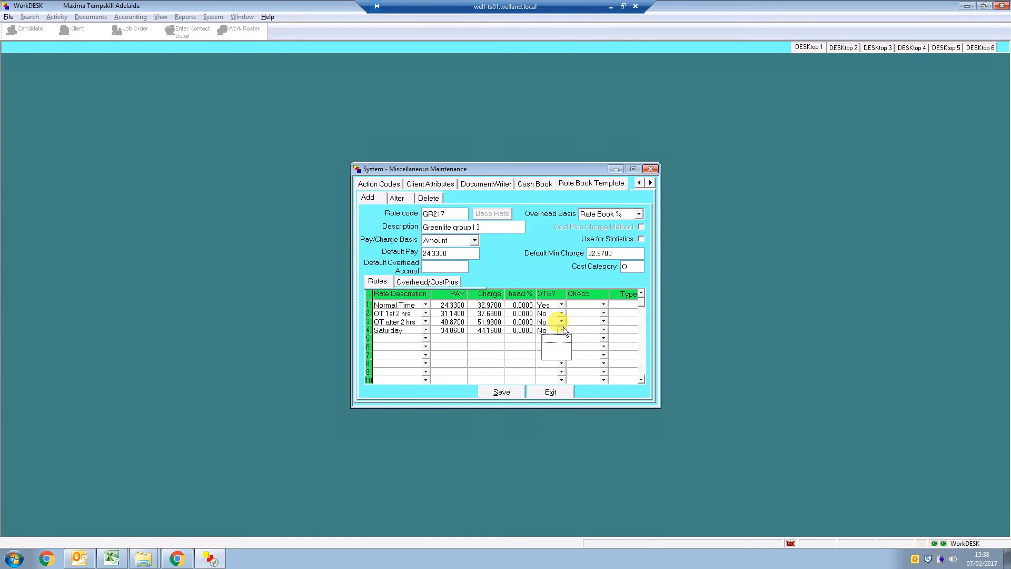
click(556, 339)
click(519, 349)
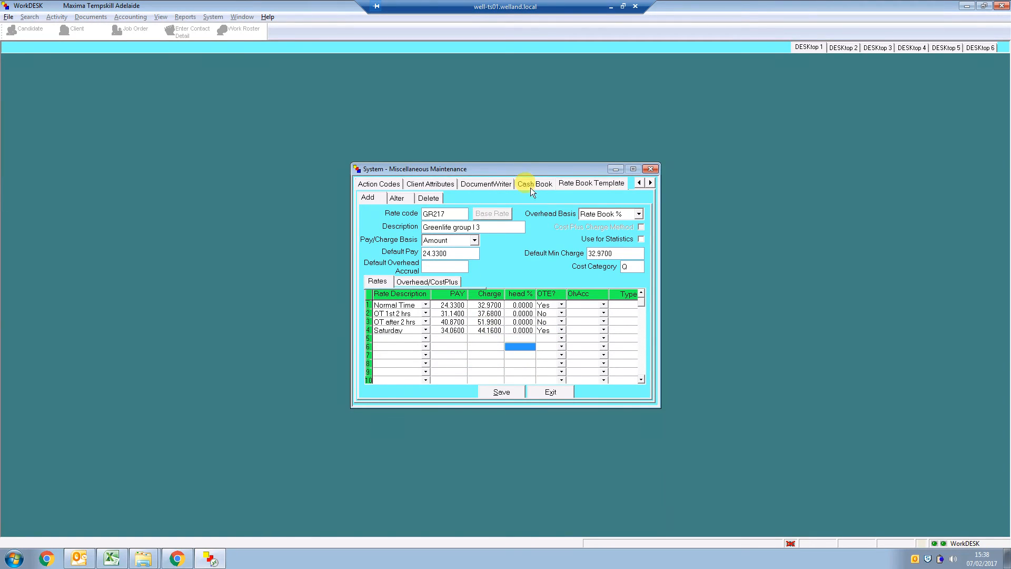
click(507, 390)
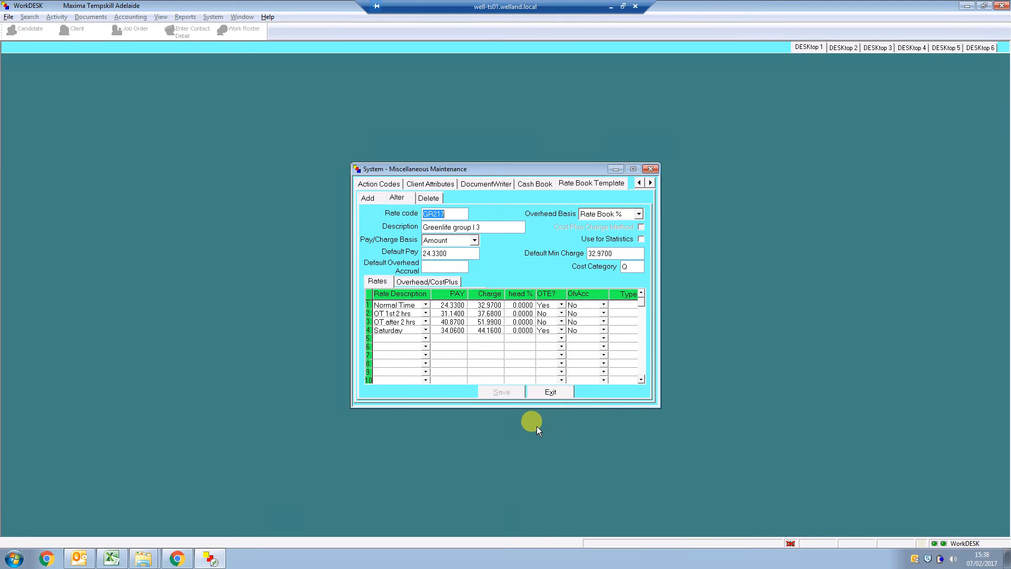
click(551, 392)
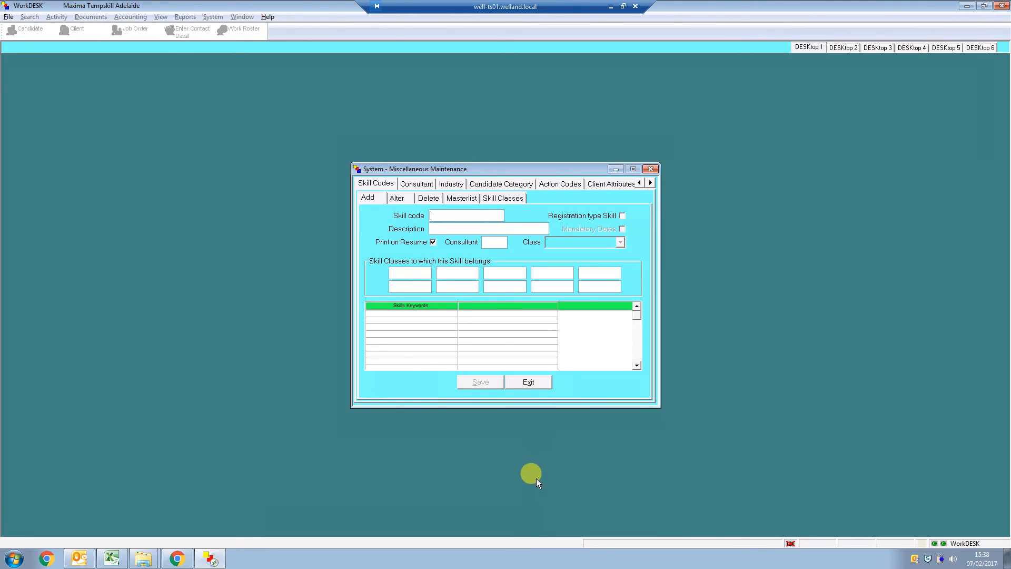